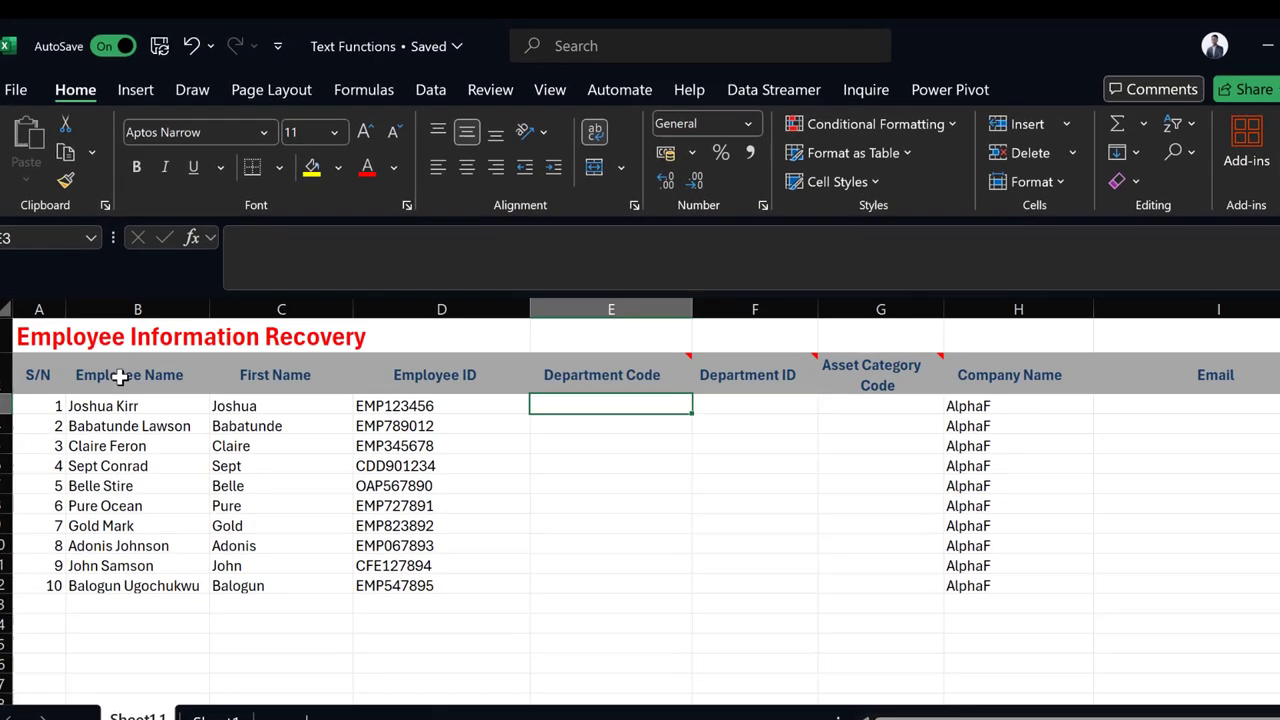
# Step: Review the Employee Name, First Name and Employee ID columns and the four target headings
pyautogui.moveTo(166, 314); pyautogui.dragTo(176, 493)
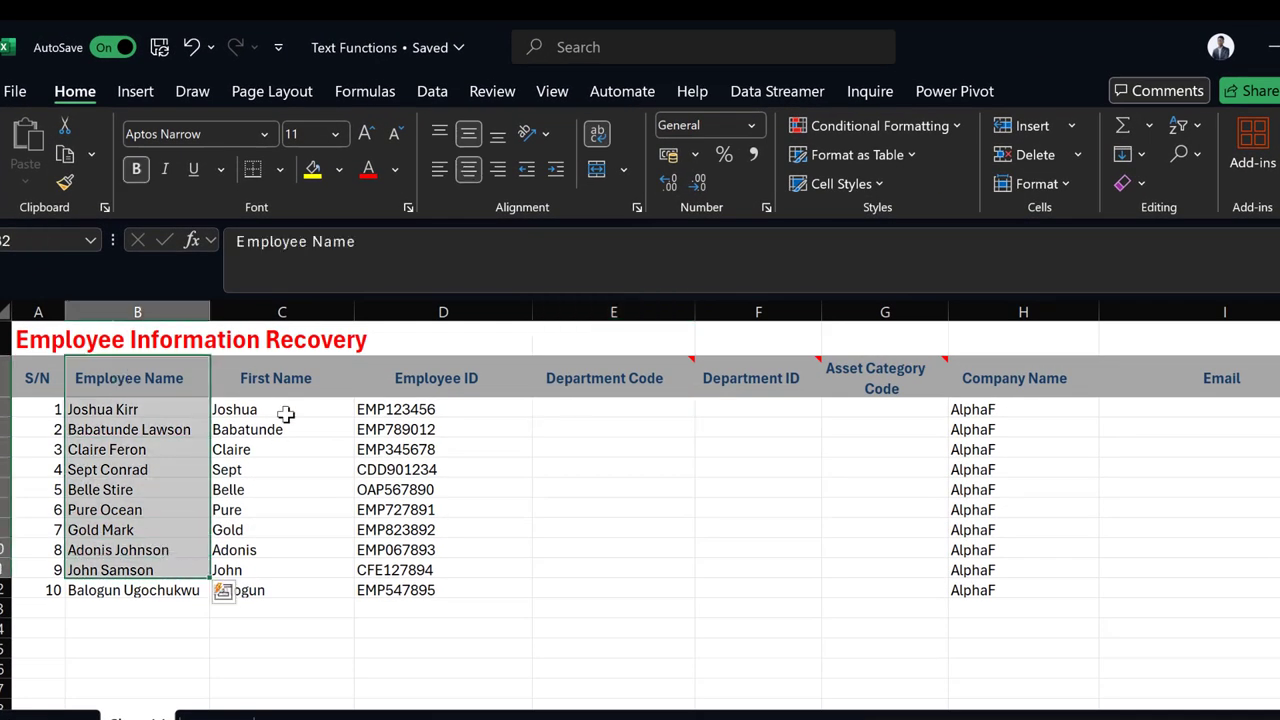
pyautogui.moveTo(286, 376); pyautogui.dragTo(297, 592)
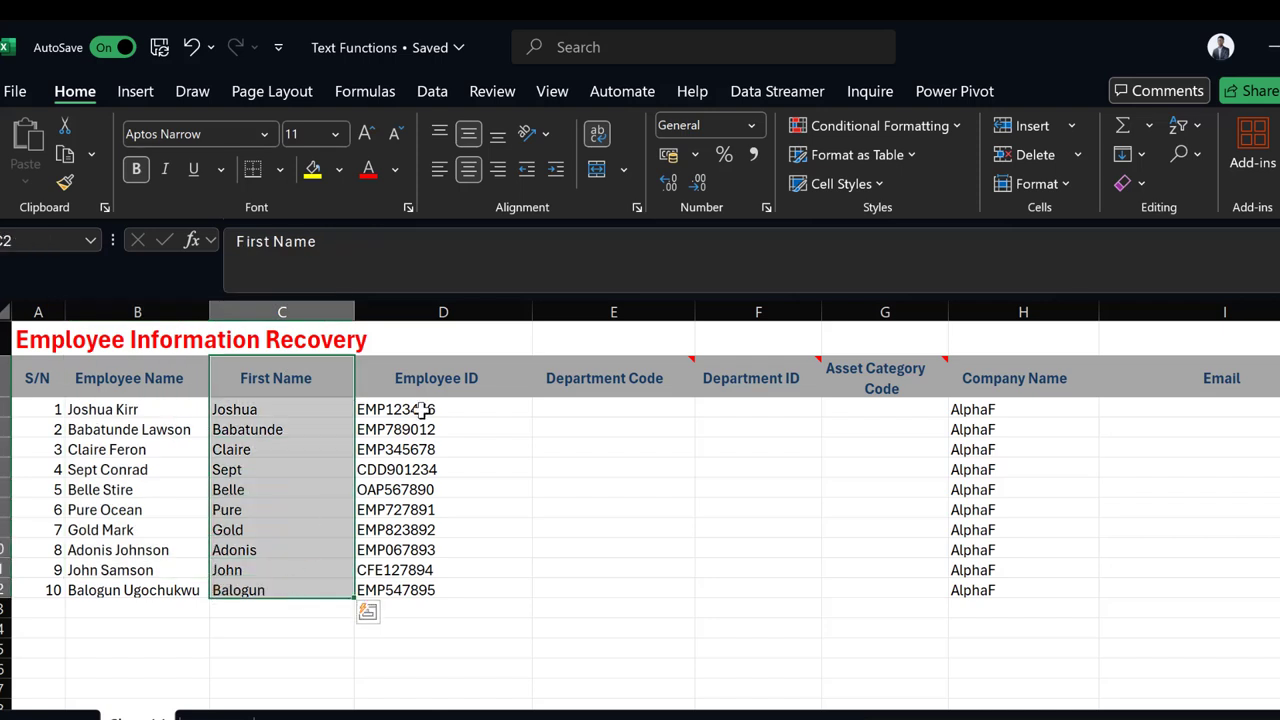
pyautogui.moveTo(441, 378); pyautogui.dragTo(457, 590)
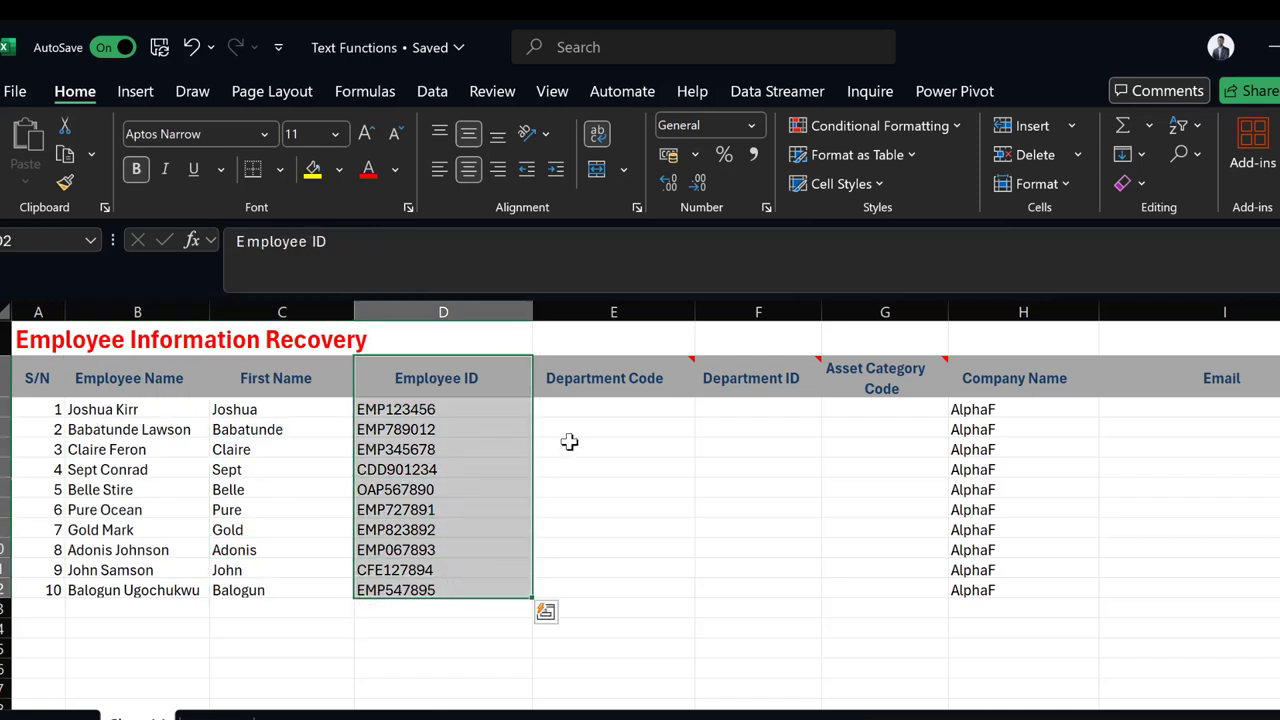
pyautogui.click(626, 410)
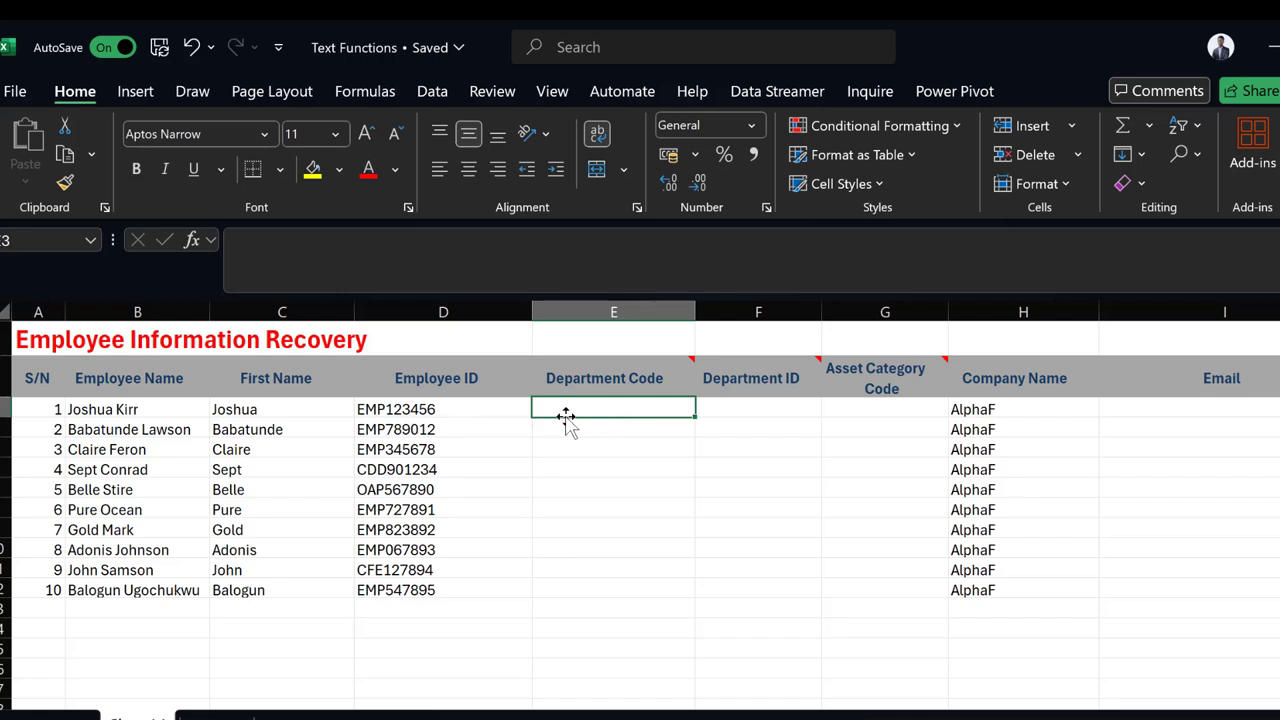
pyautogui.click(610, 380)
pyautogui.click(632, 492)
pyautogui.click(747, 390)
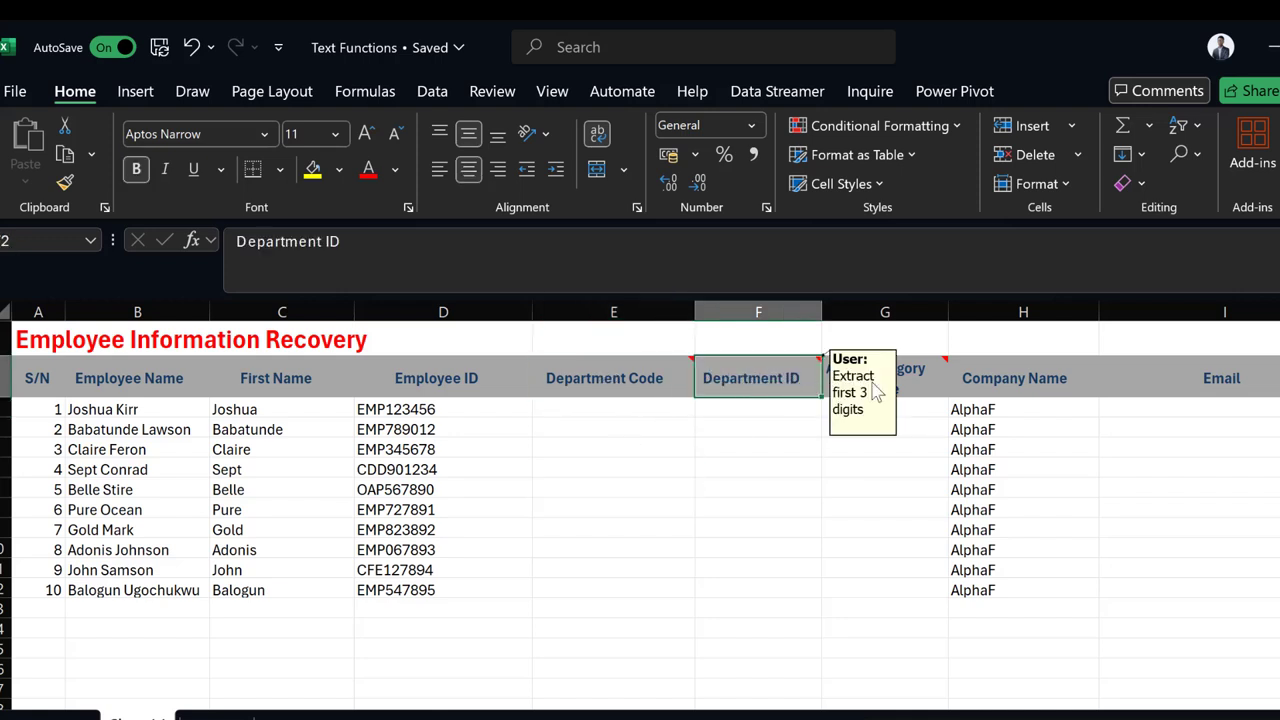
pyautogui.click(906, 375)
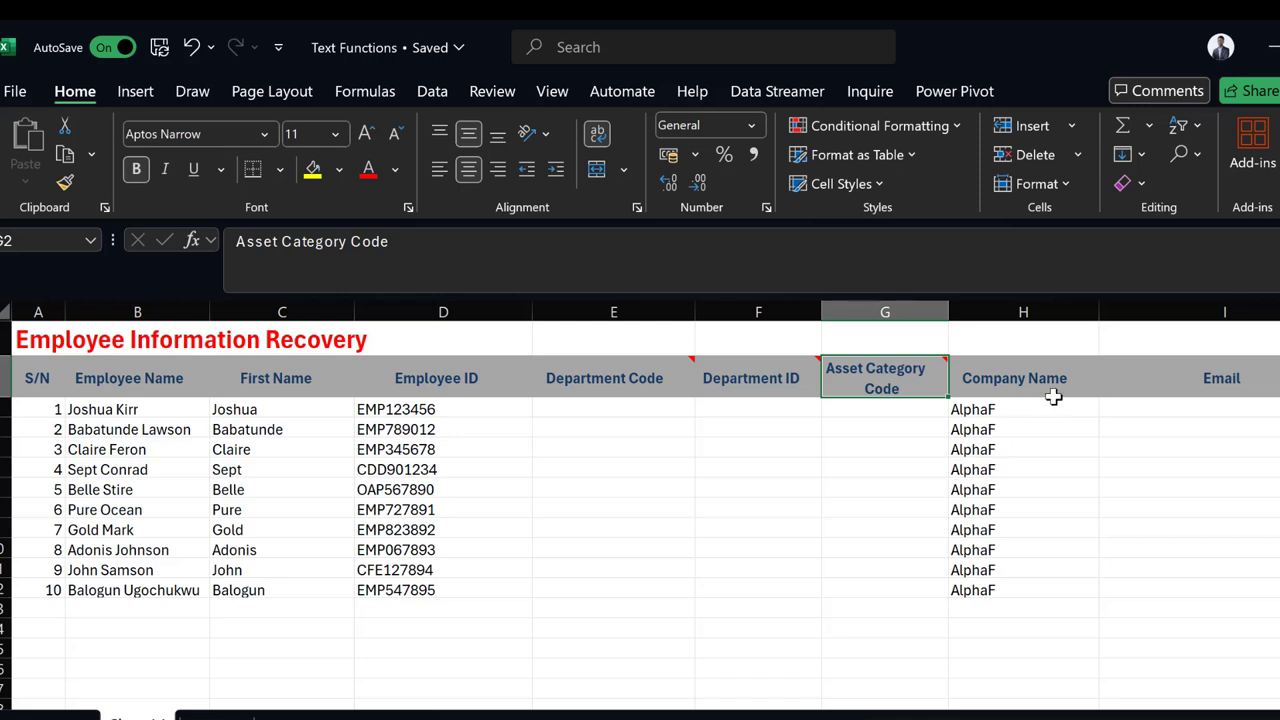
pyautogui.click(1227, 377)
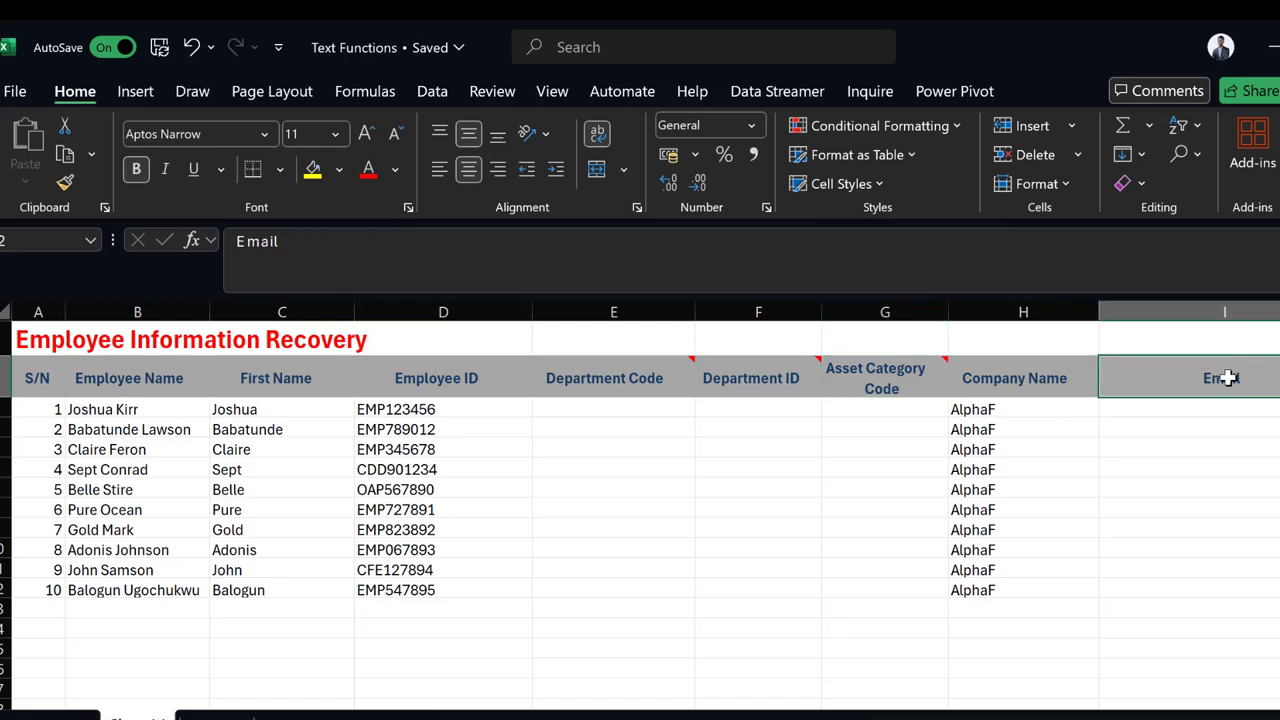
pyautogui.click(620, 376)
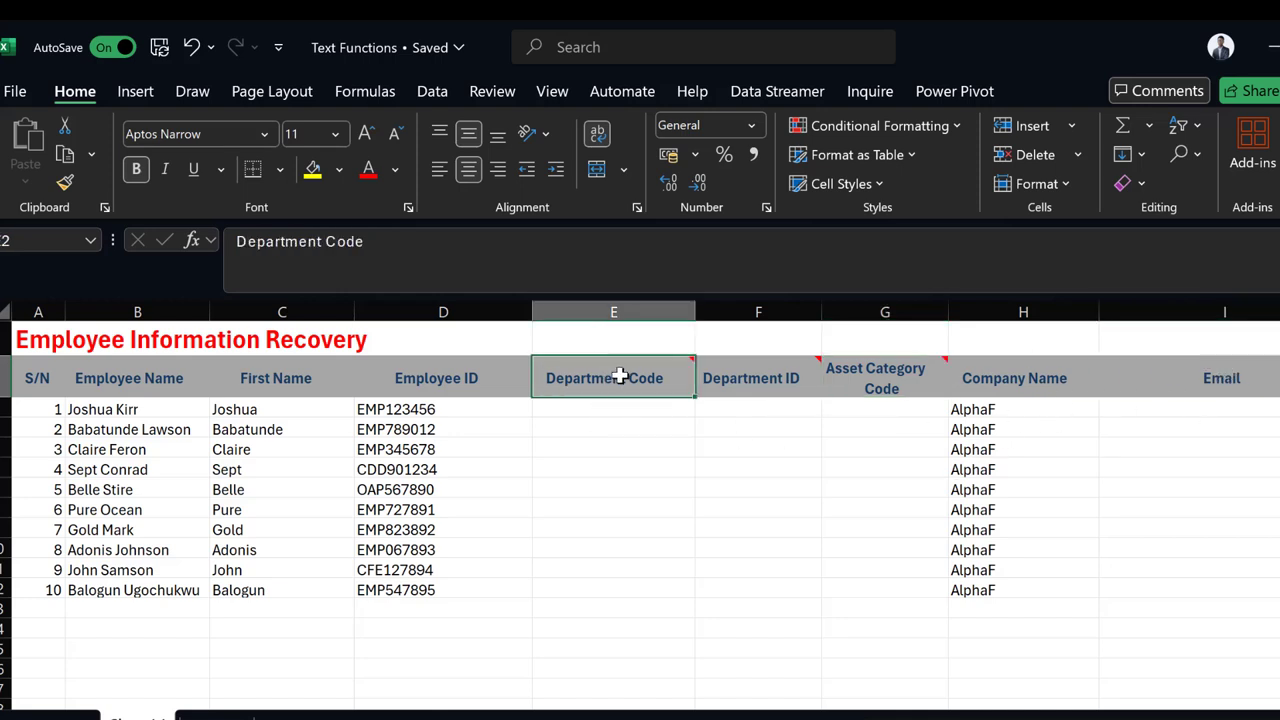
pyautogui.click(758, 380)
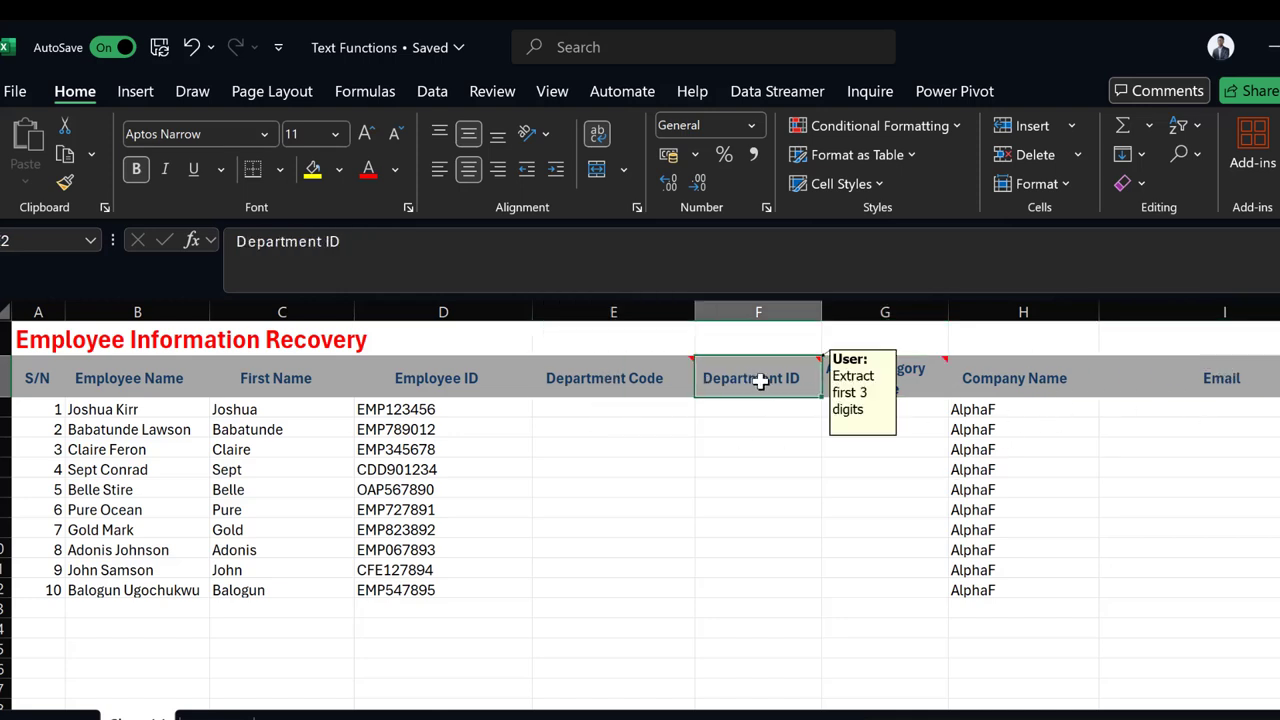
pyautogui.click(627, 411)
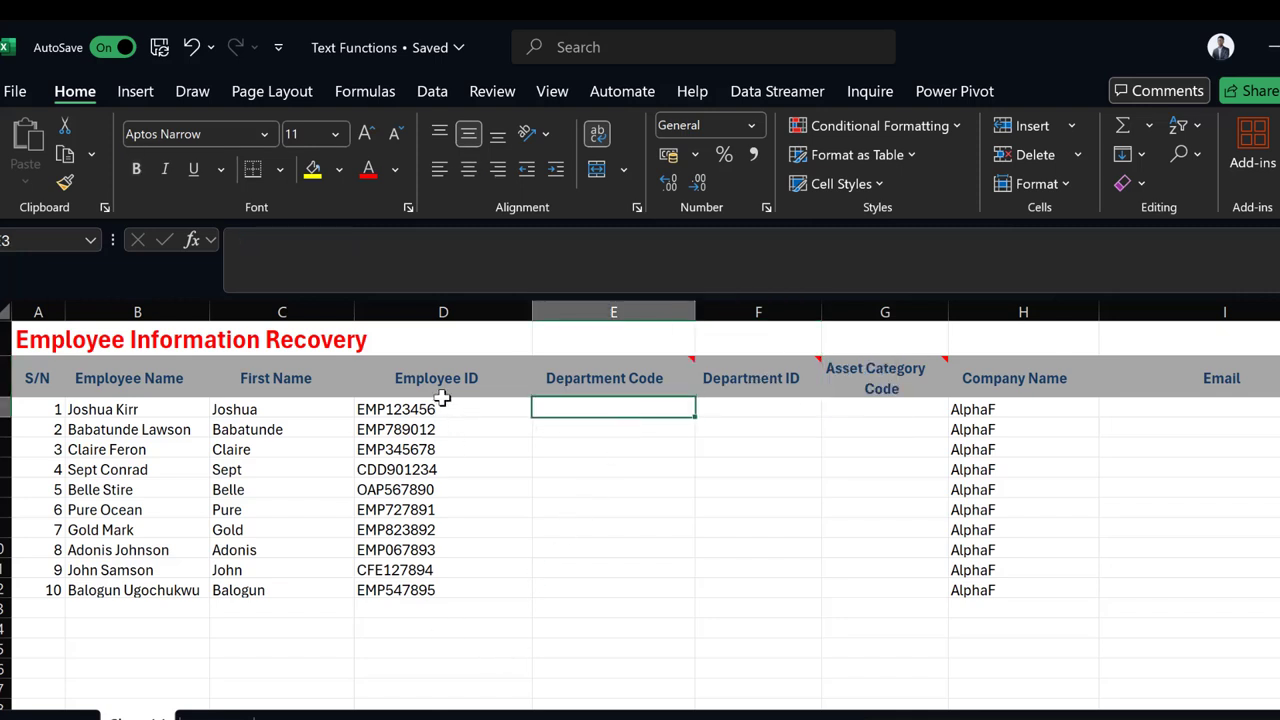
# Step: Read the Department Code note 'First 3 Alphabets' against the Employee ID list
pyautogui.moveTo(447, 408); pyautogui.dragTo(449, 605)
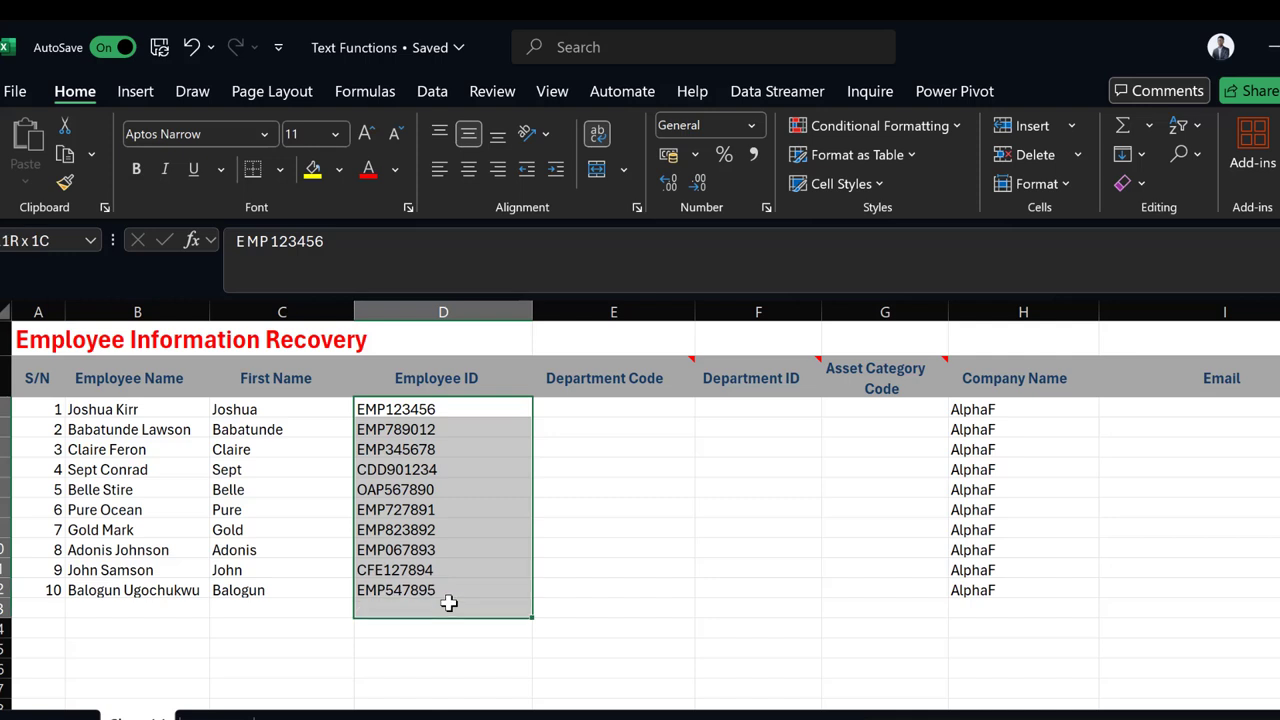
pyautogui.click(613, 405)
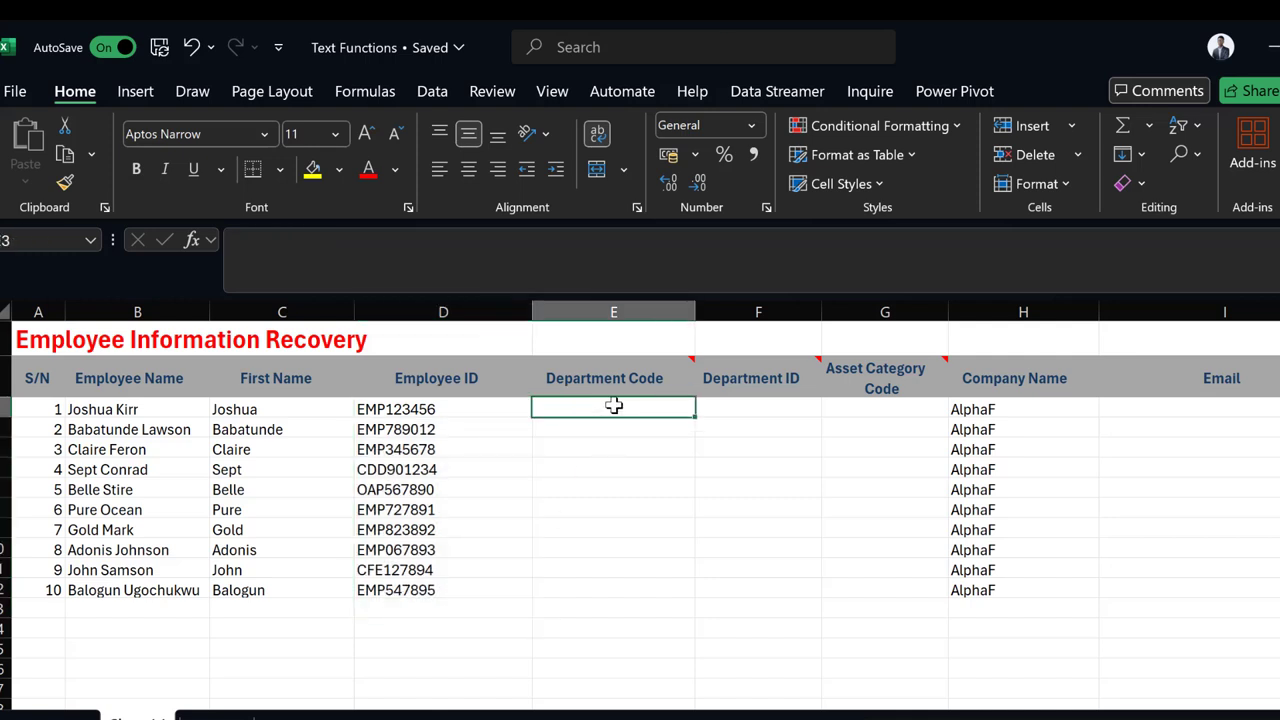
pyautogui.click(619, 372)
pyautogui.moveTo(670, 373)
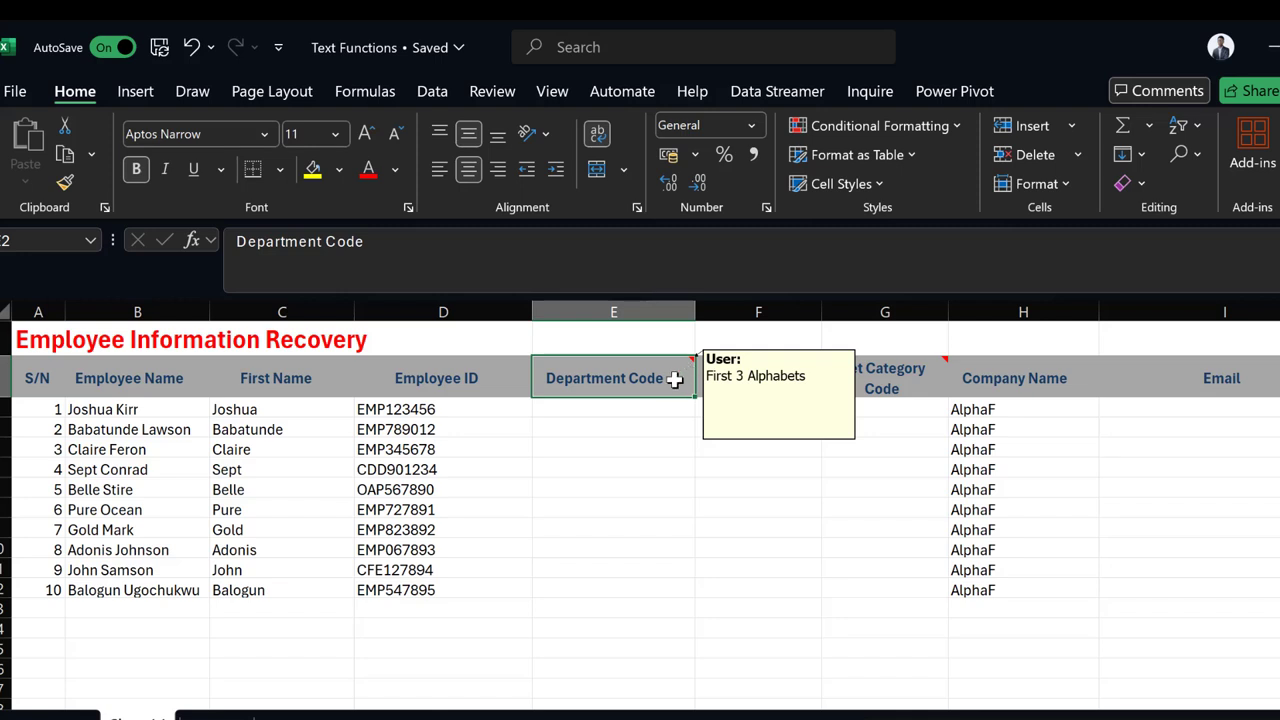
pyautogui.click(632, 405)
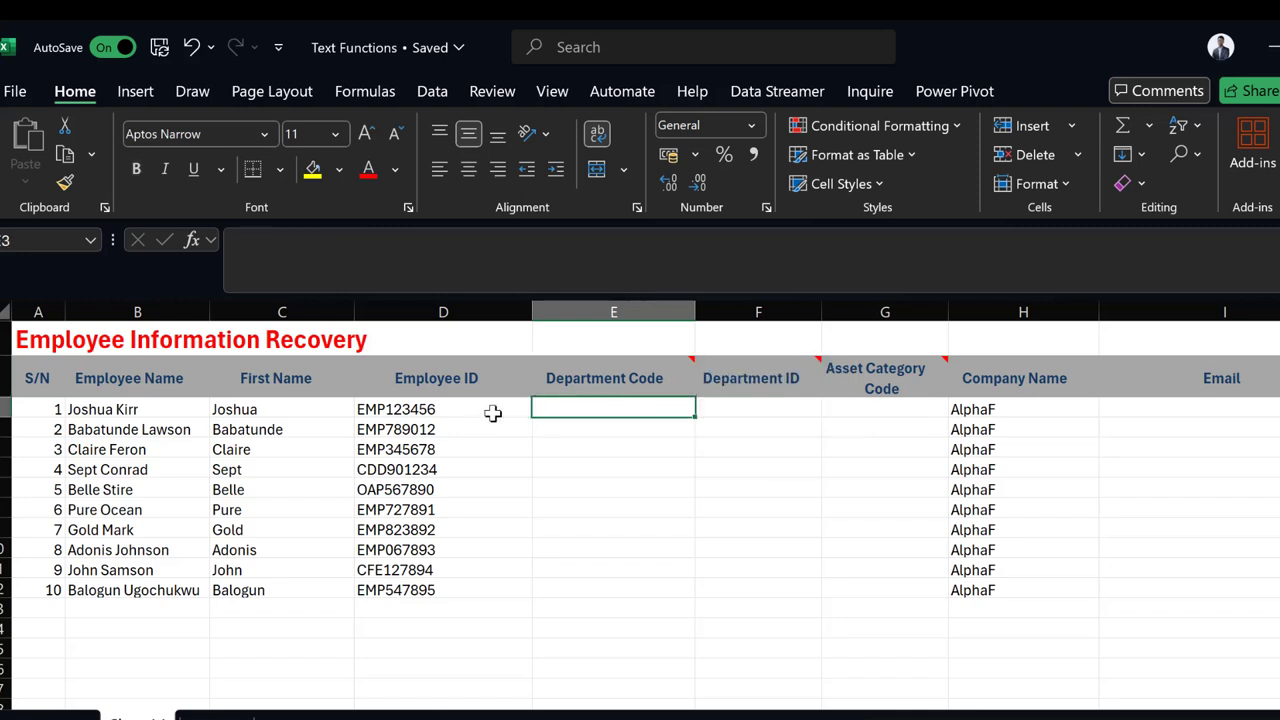
# Step: Inspect the Employee IDs EMP123456, EMP789012, CDD901234 and OAP567890 feeding cell E3
pyautogui.click(425, 409)
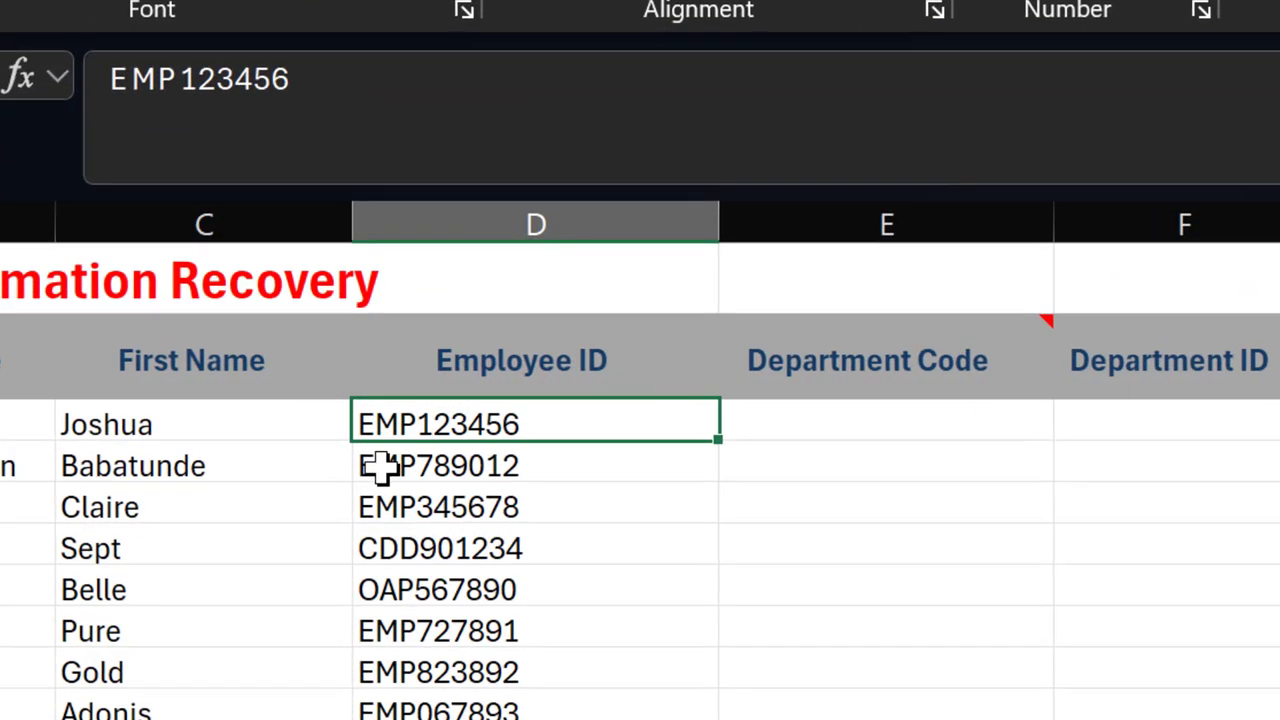
pyautogui.click(468, 467)
pyautogui.click(460, 518)
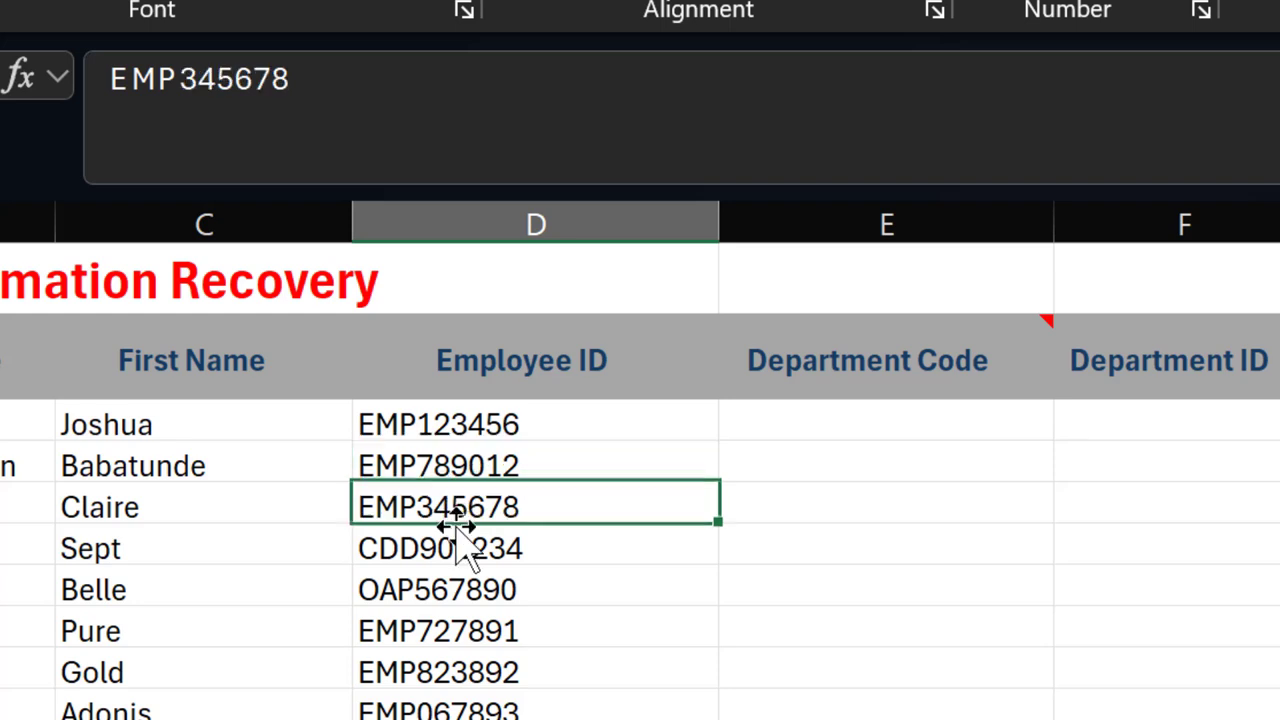
pyautogui.click(443, 550)
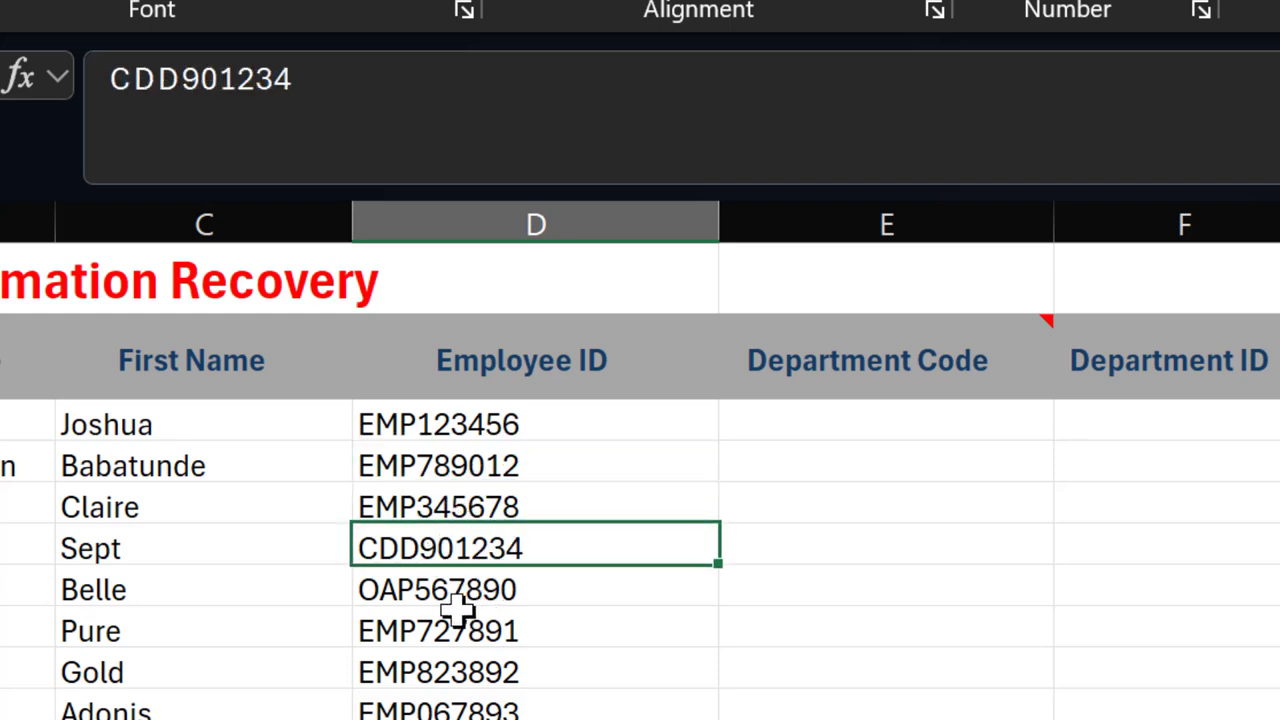
pyautogui.click(452, 591)
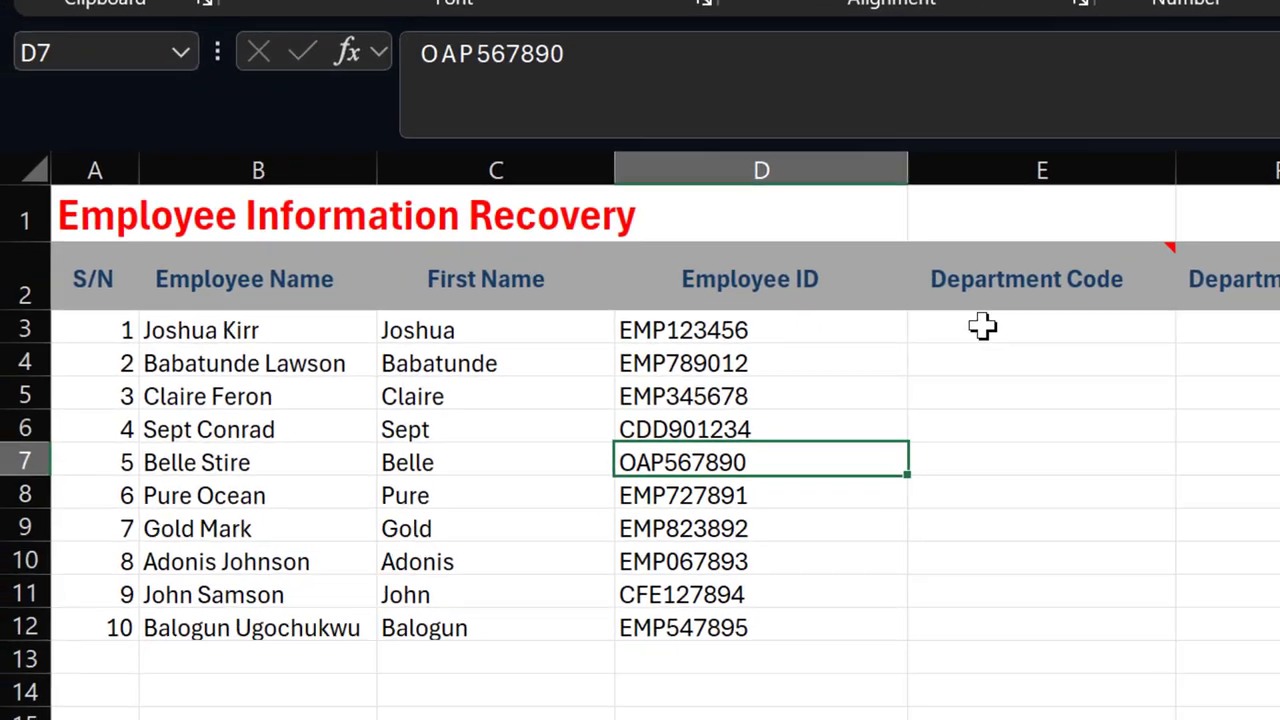
pyautogui.click(872, 384)
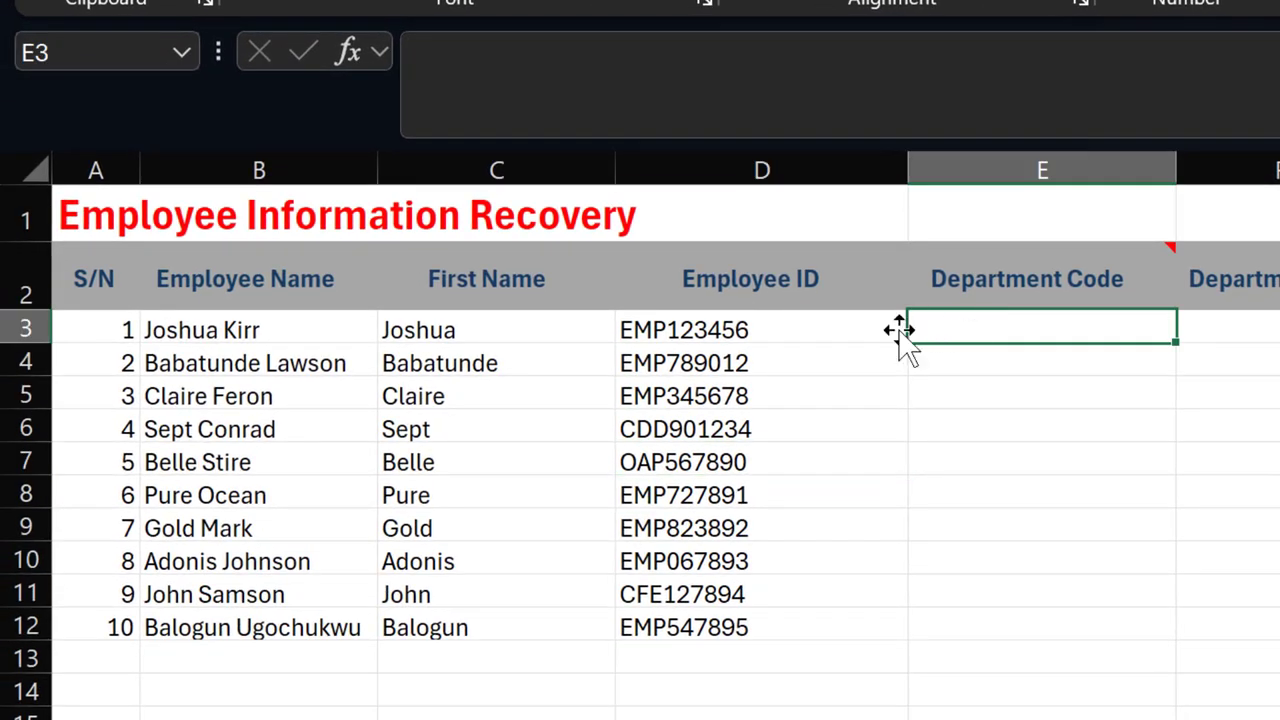
pyautogui.click(750, 328)
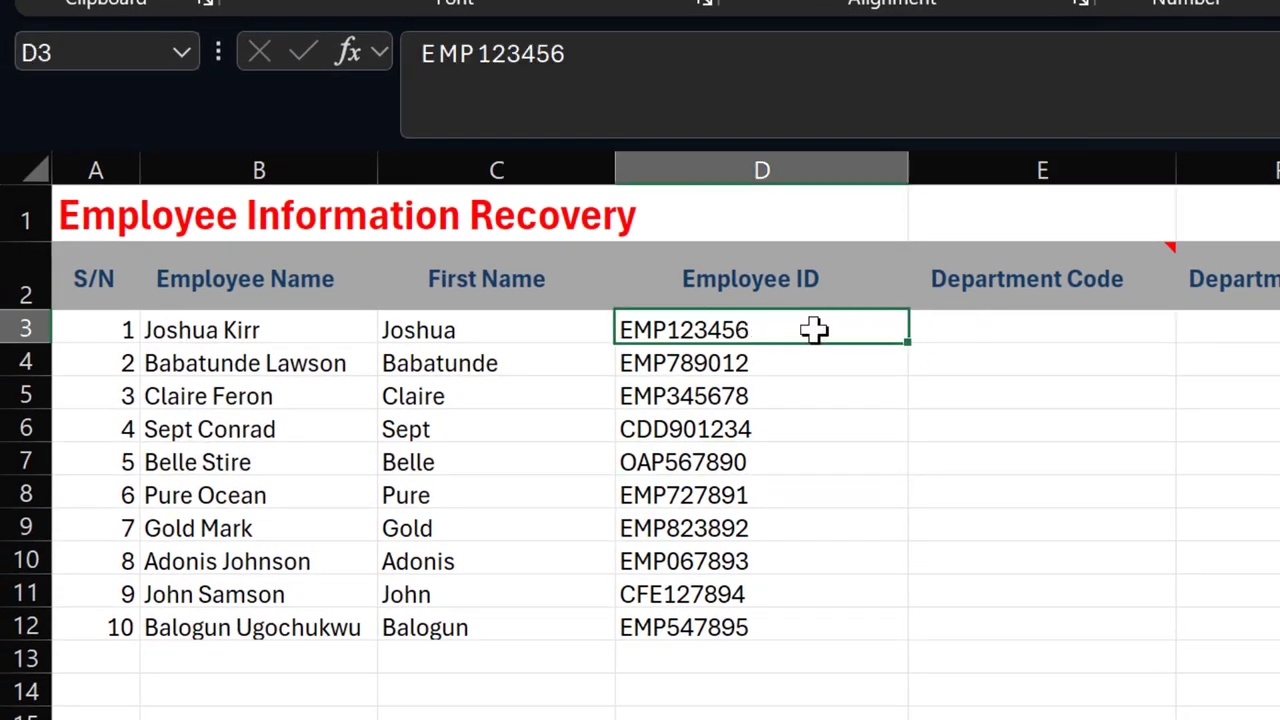
pyautogui.click(1015, 333)
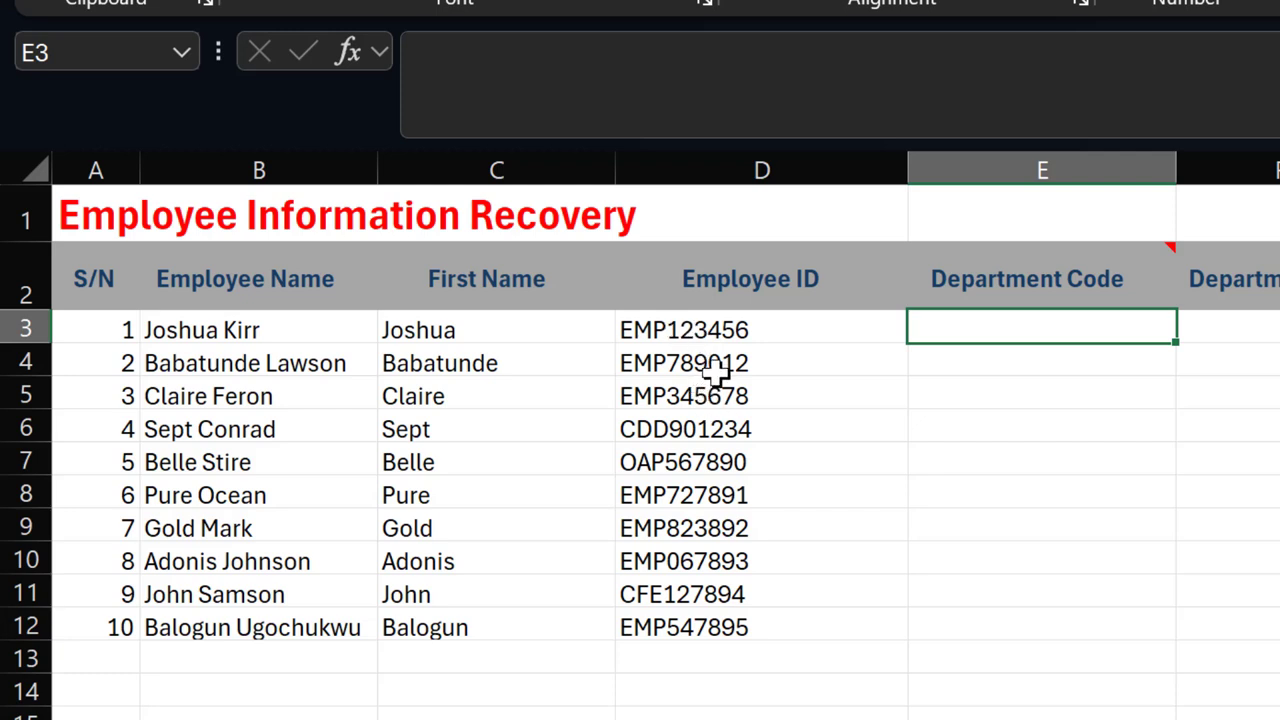
pyautogui.click(733, 332)
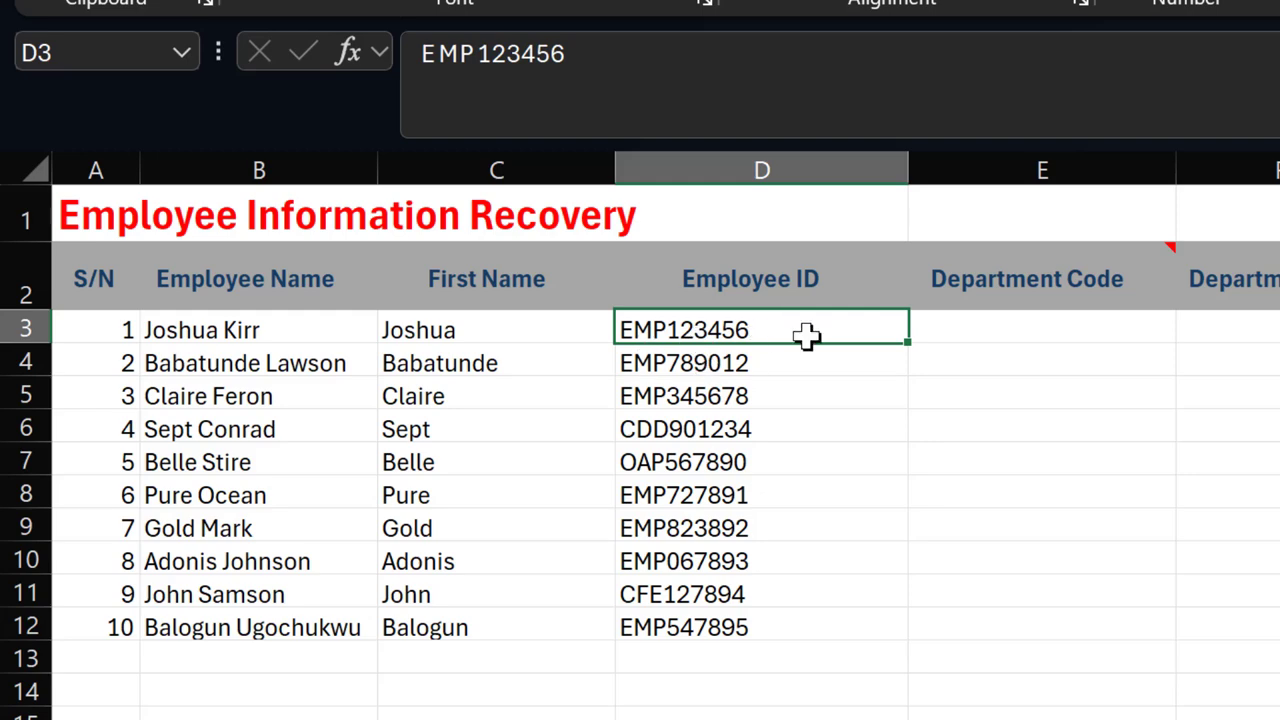
pyautogui.click(997, 327)
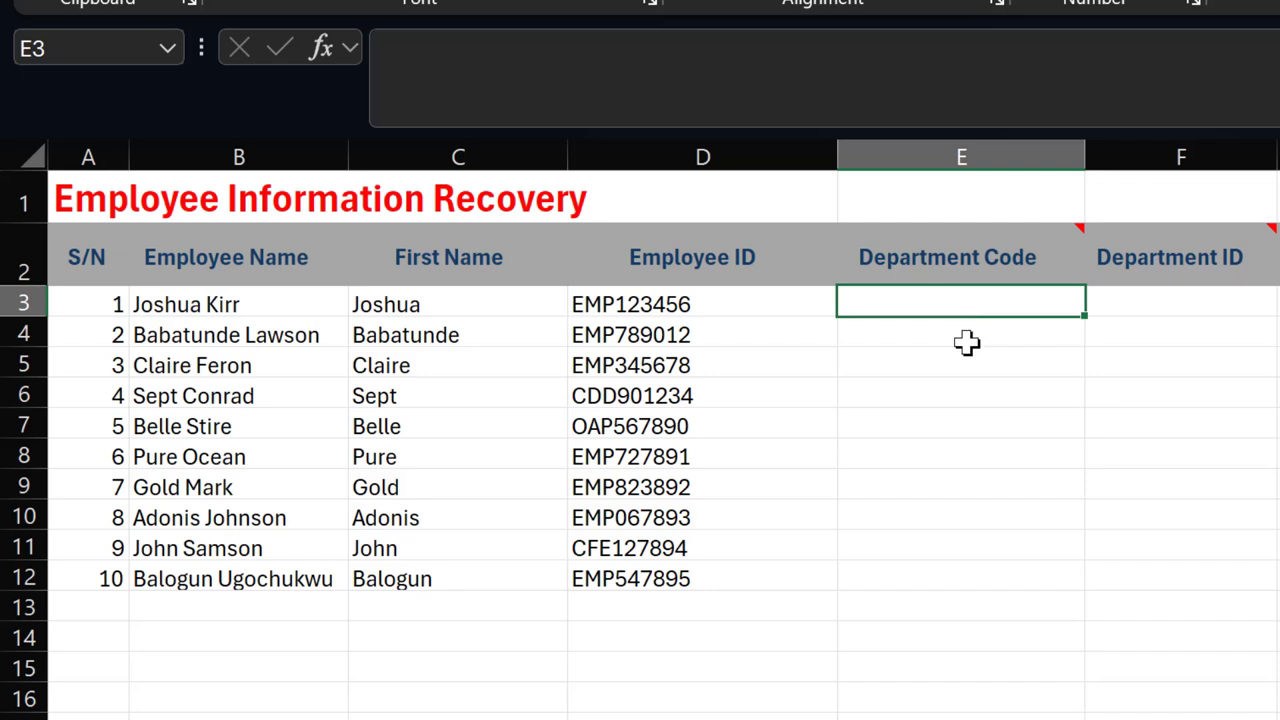
# Step: Enter =LEFT(D3,3) in E3 so it shows EMP
pyautogui.write('=left')
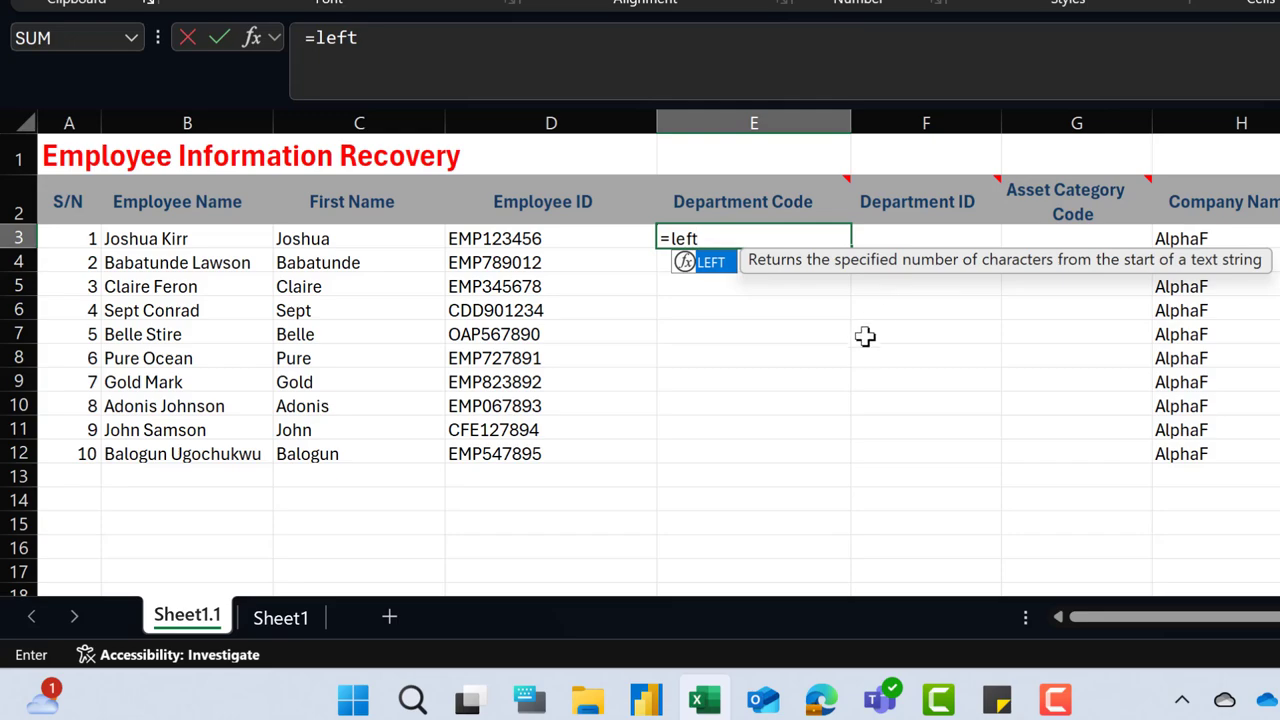
pyautogui.press('Tab')
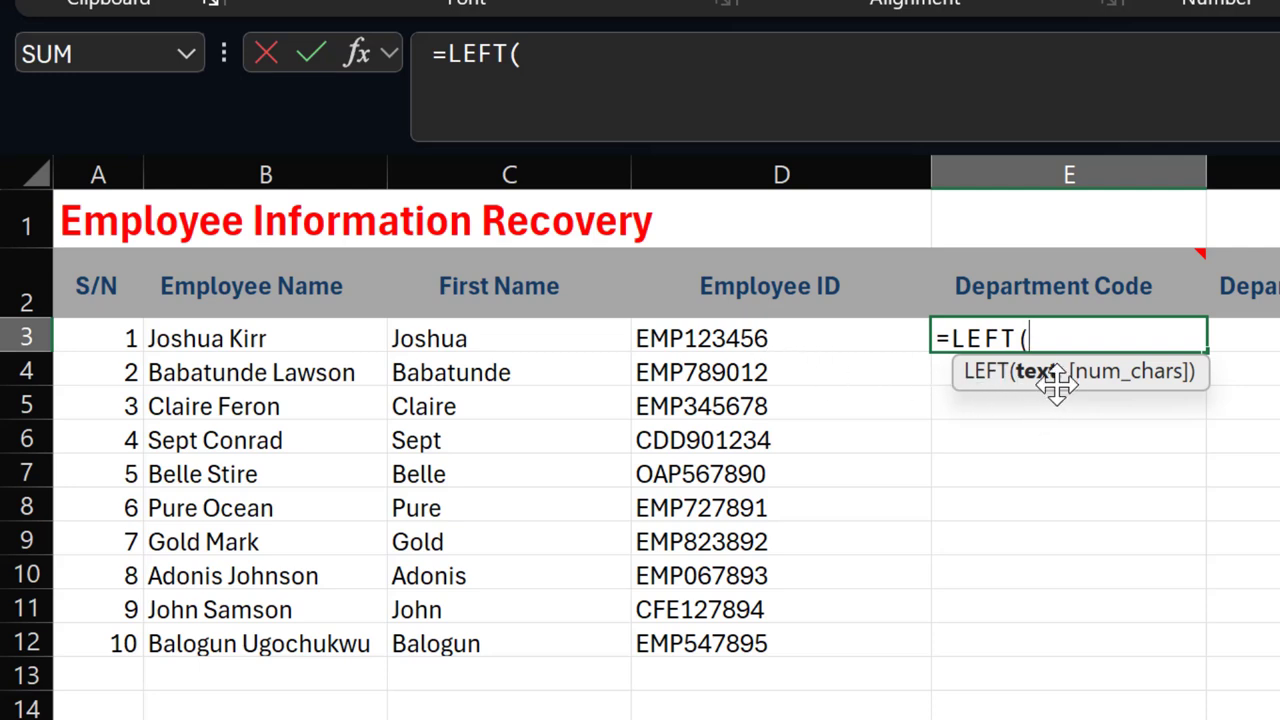
pyautogui.click(763, 334)
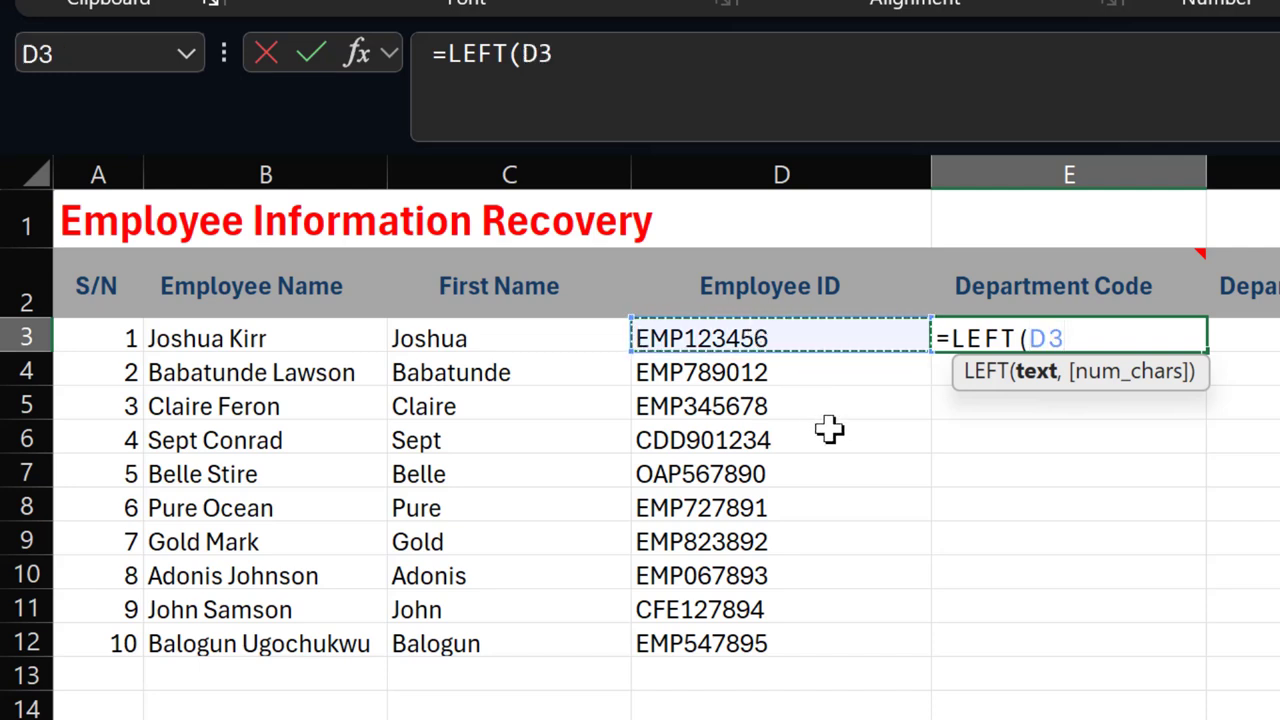
pyautogui.write(',3')
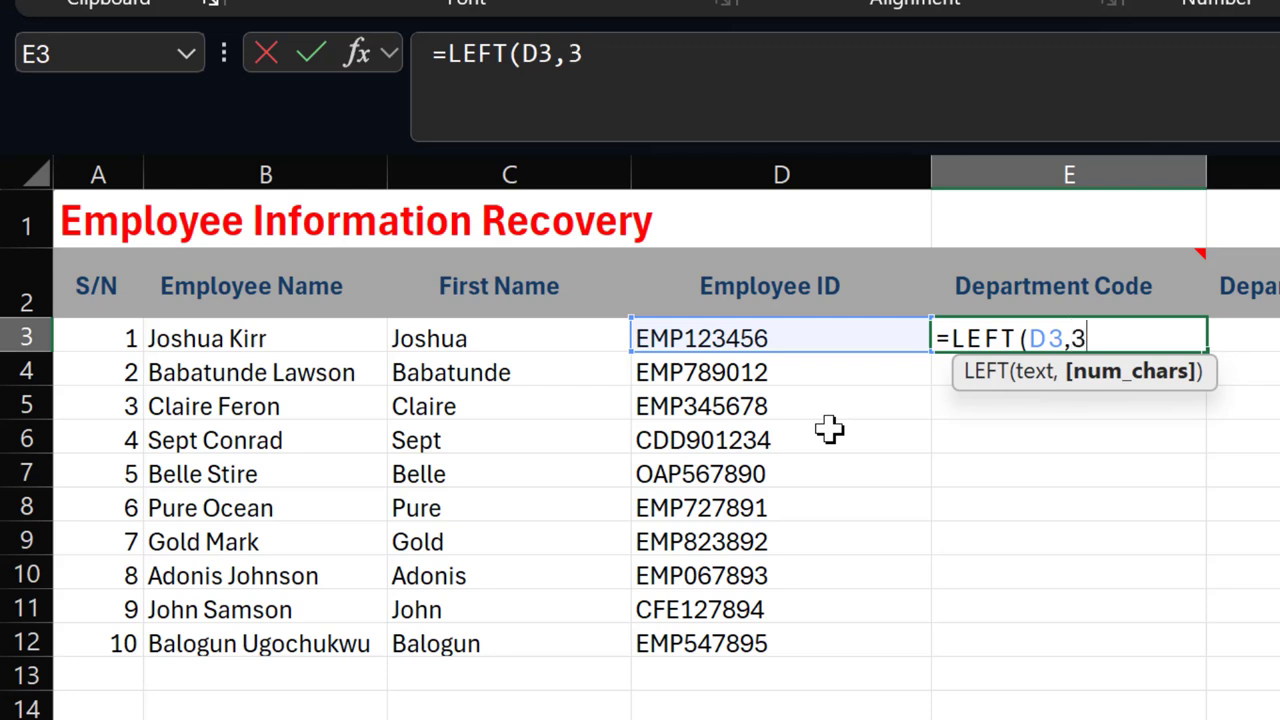
pyautogui.write(')')
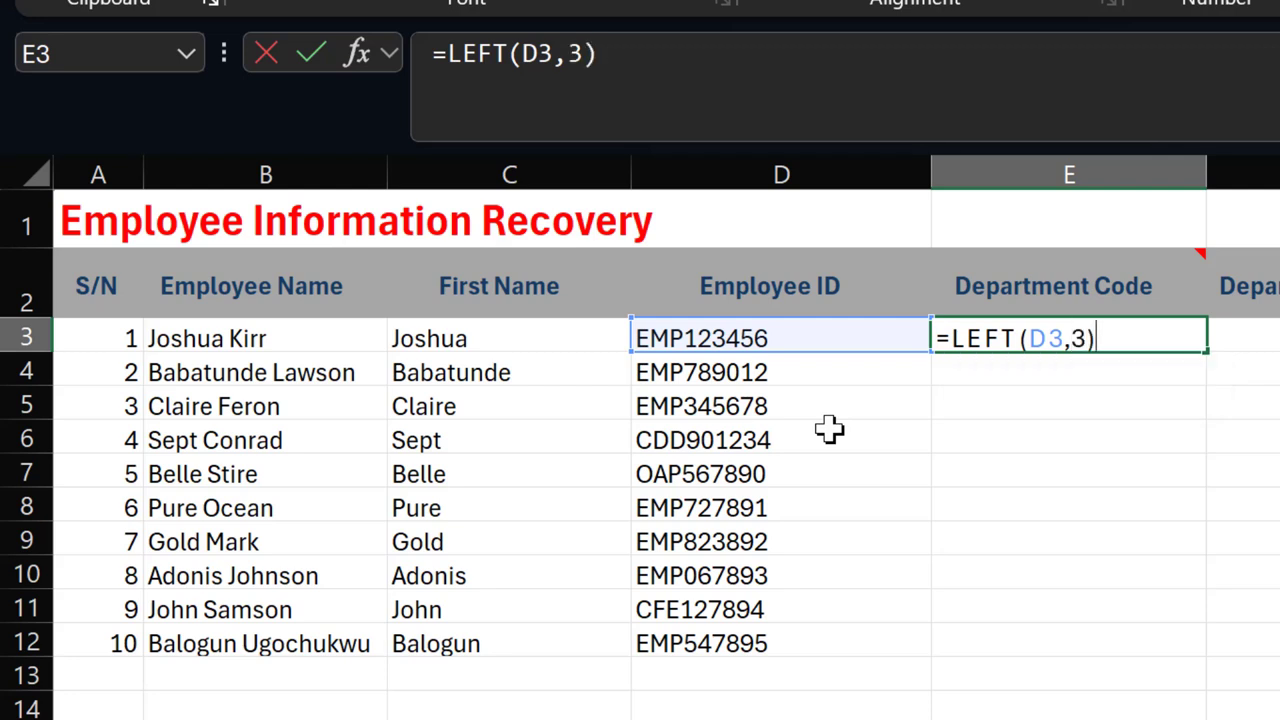
pyautogui.press('Return')
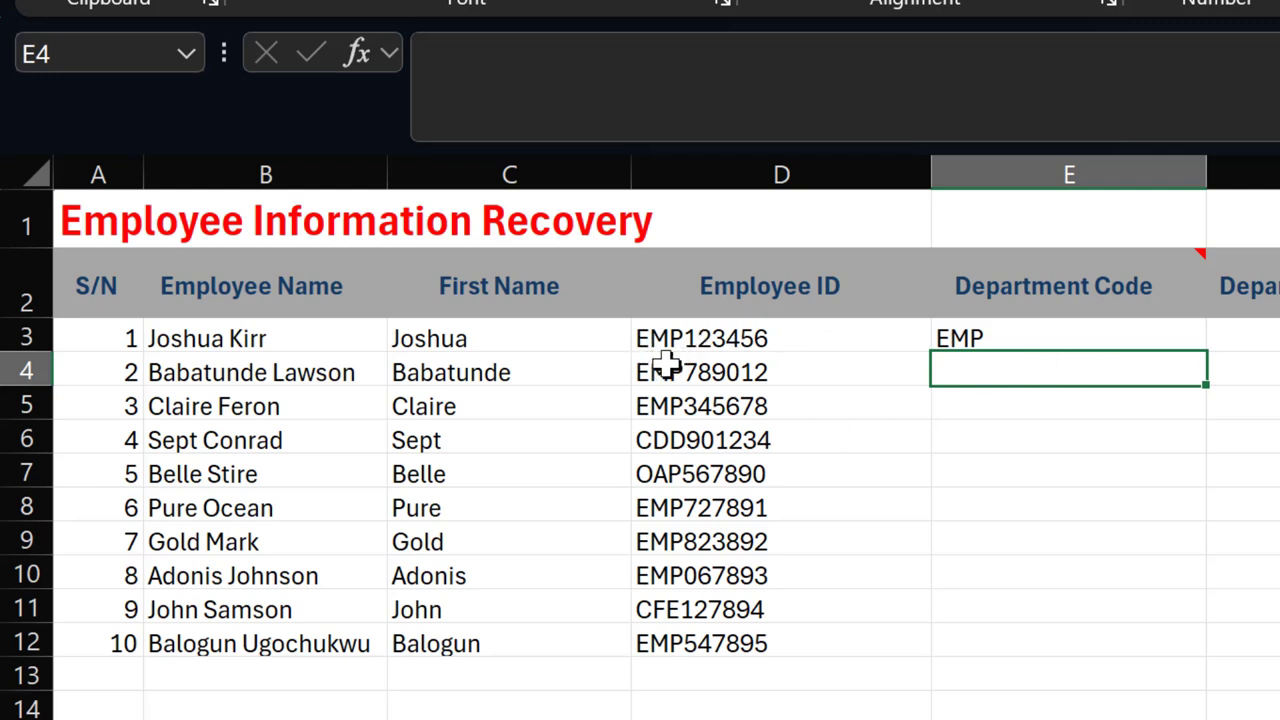
# Step: Copy the LEFT formula from E3 down to E12 and review the extracted codes
pyautogui.click(1157, 338)
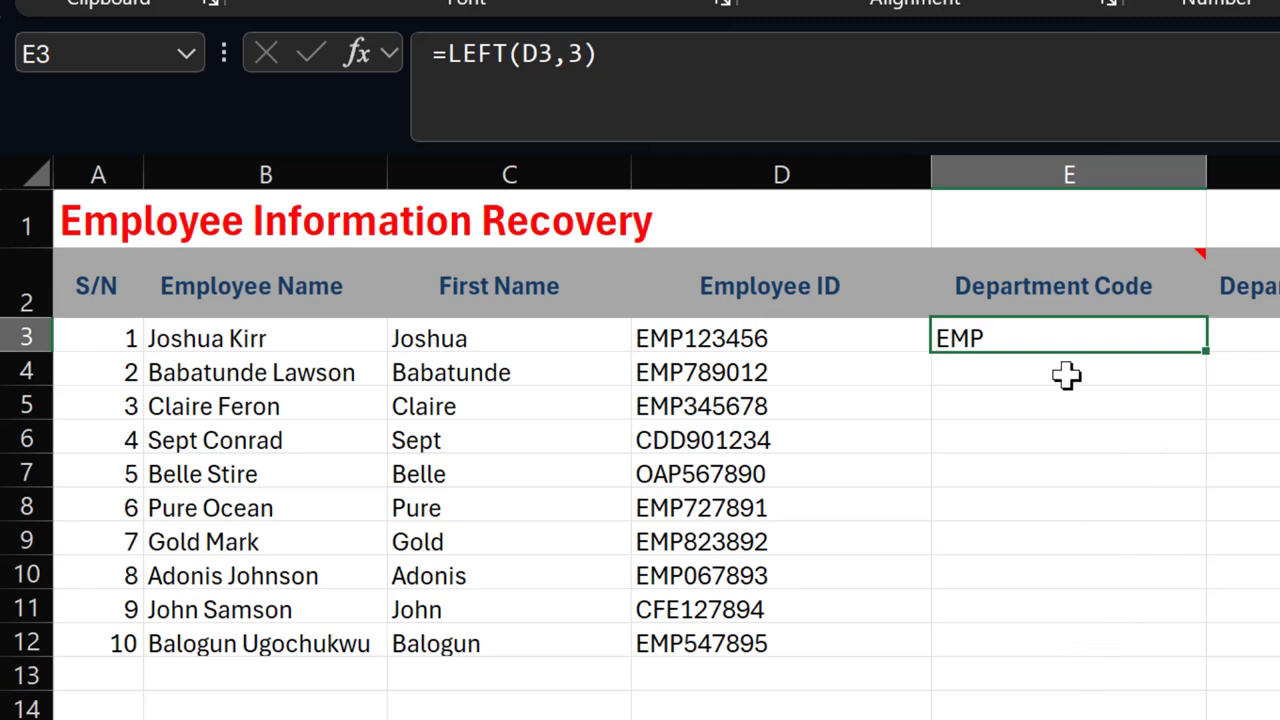
pyautogui.doubleClick(1204, 352)
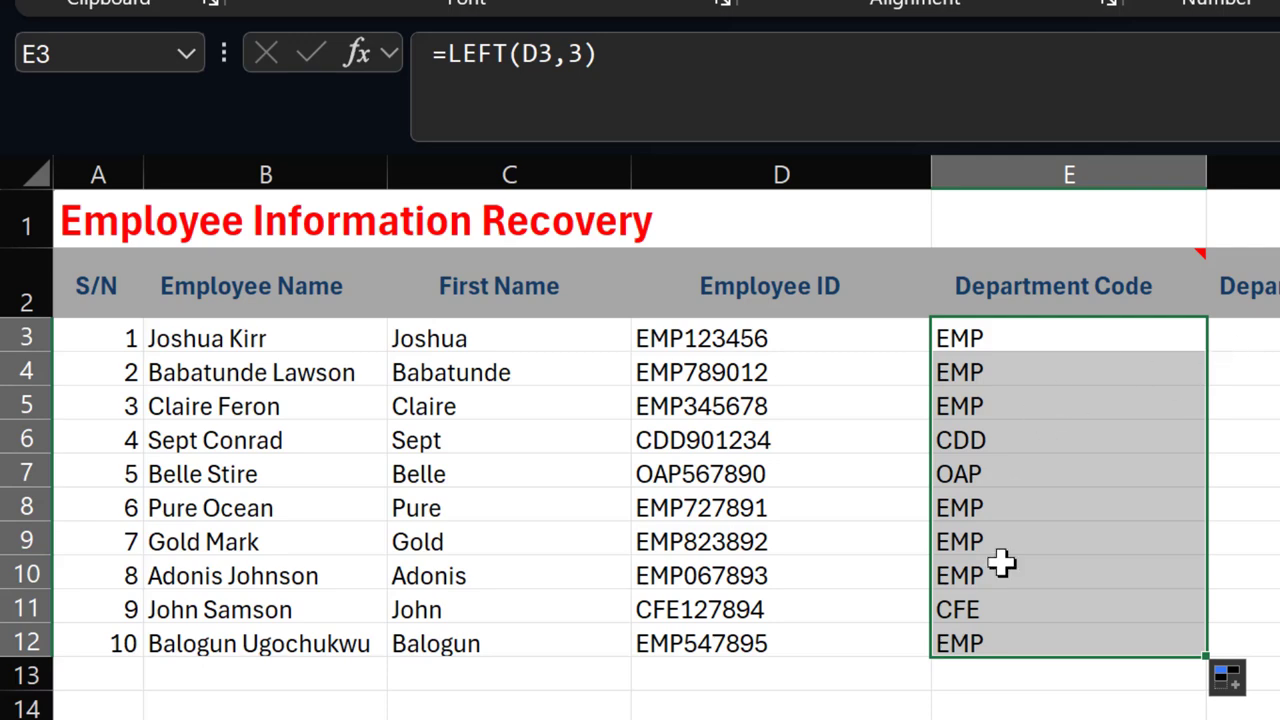
pyautogui.click(1022, 686)
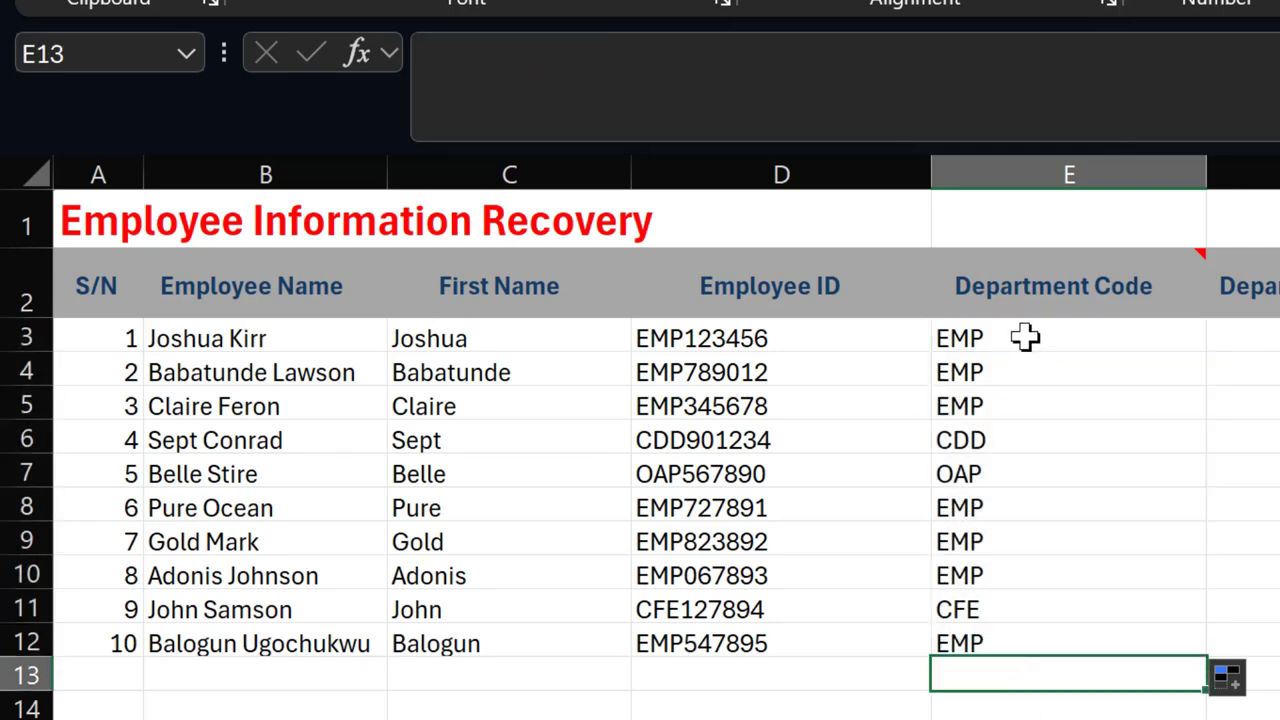
pyautogui.moveTo(1025, 338); pyautogui.dragTo(1057, 640)
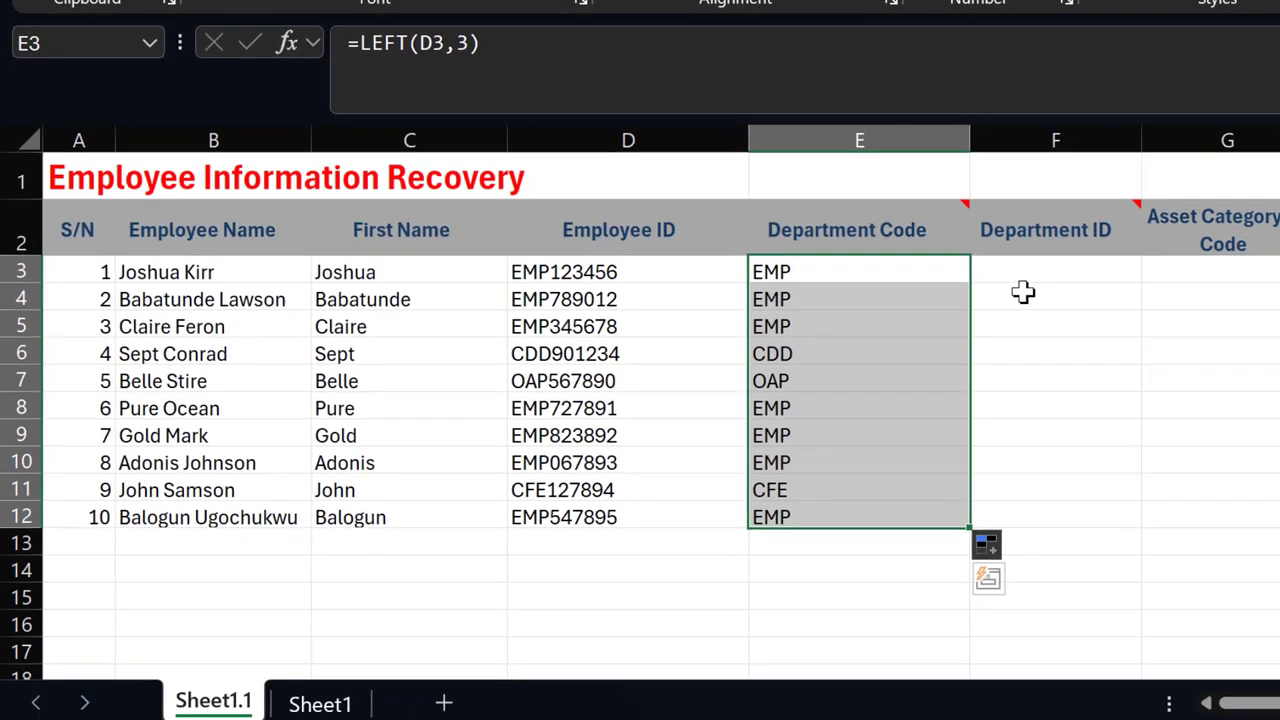
pyautogui.click(1052, 266)
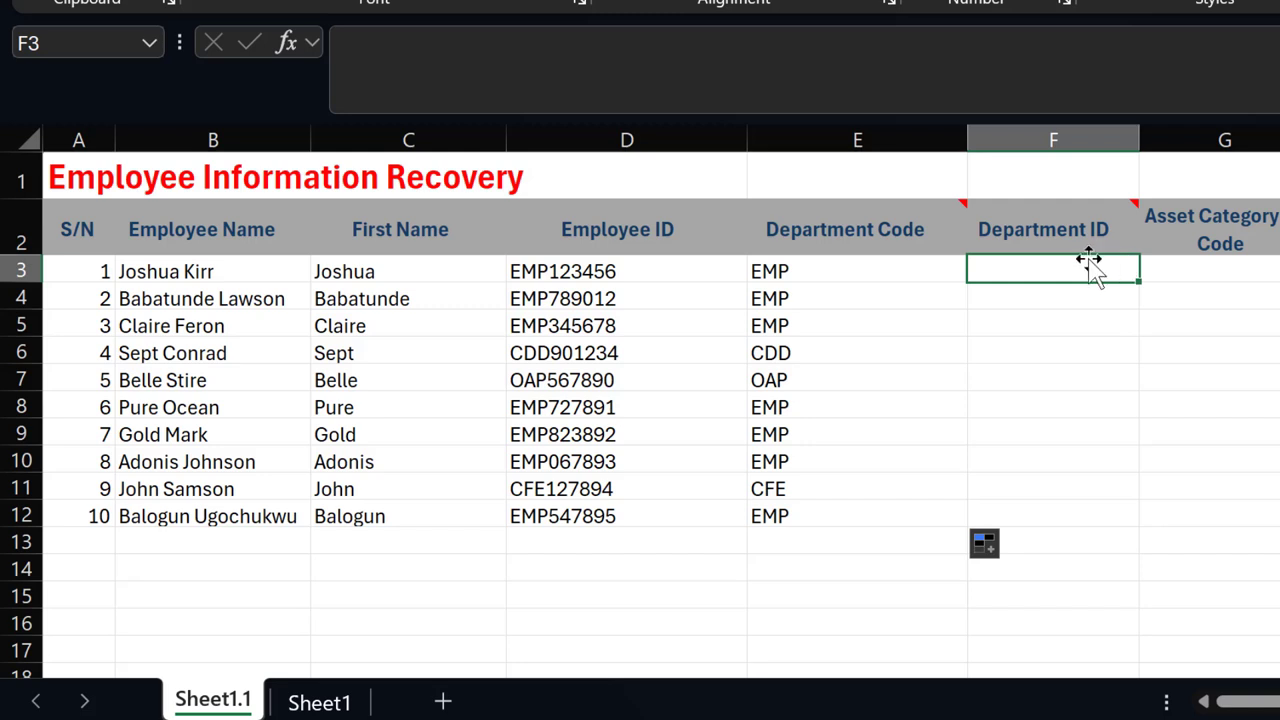
# Step: Review the Employee ID column and the note on the Department ID heading
pyautogui.moveTo(625, 234); pyautogui.dragTo(651, 516)
pyautogui.click(1044, 273)
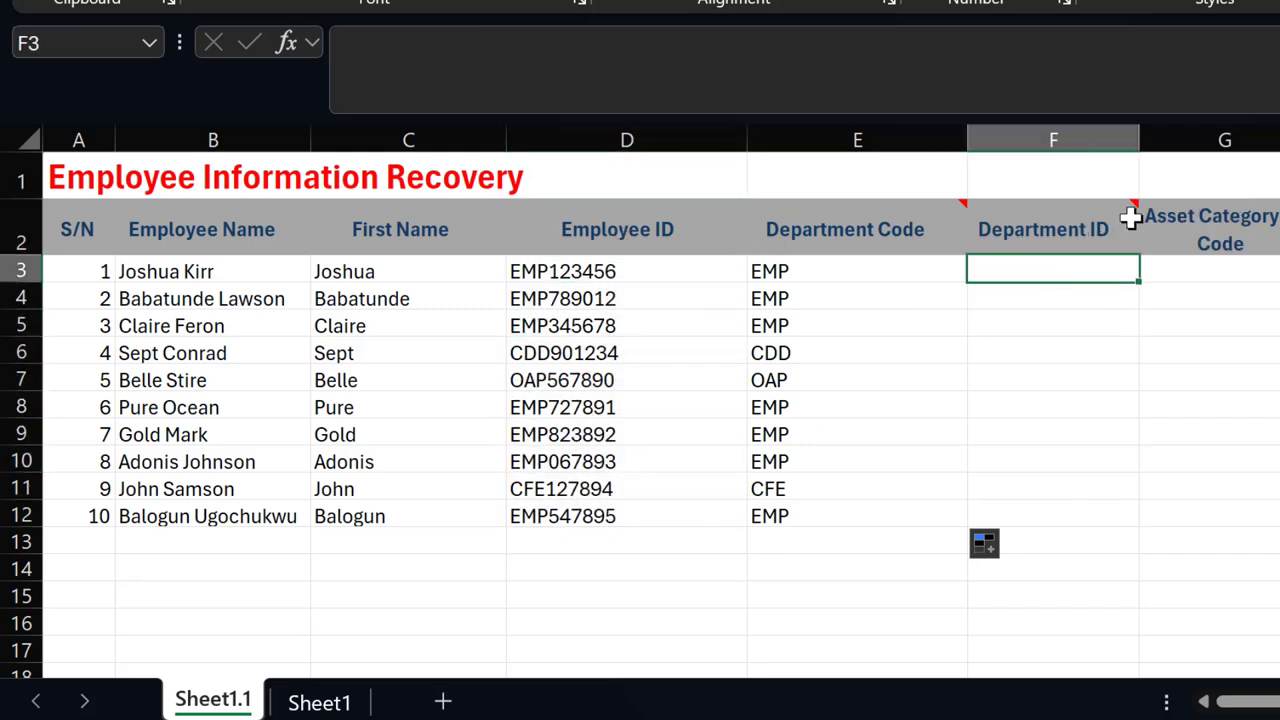
pyautogui.click(1074, 229)
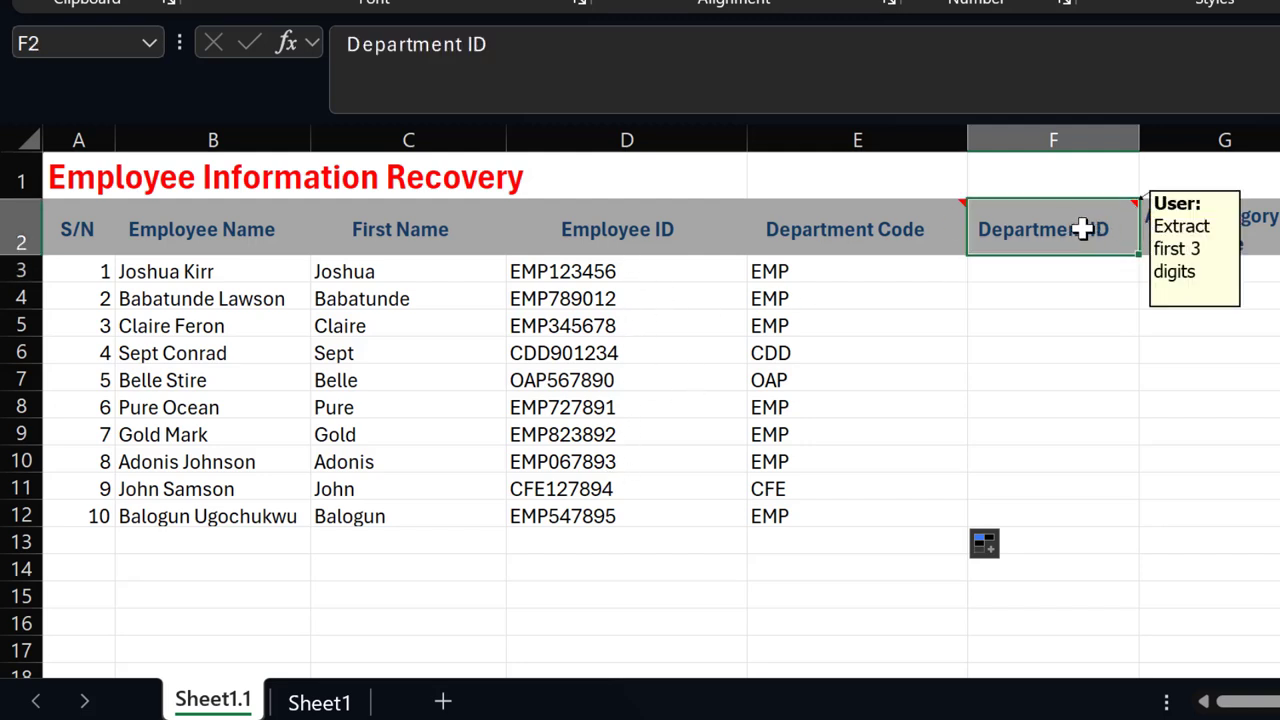
pyautogui.click(1074, 270)
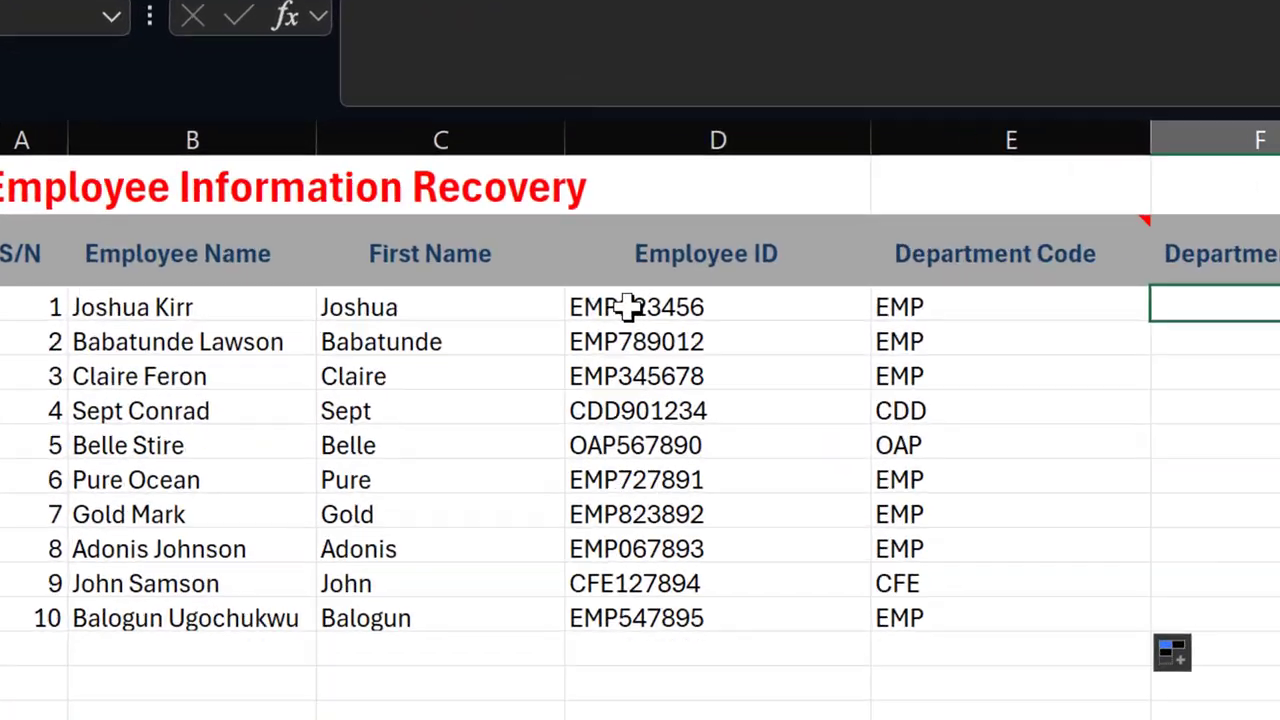
pyautogui.click(566, 276)
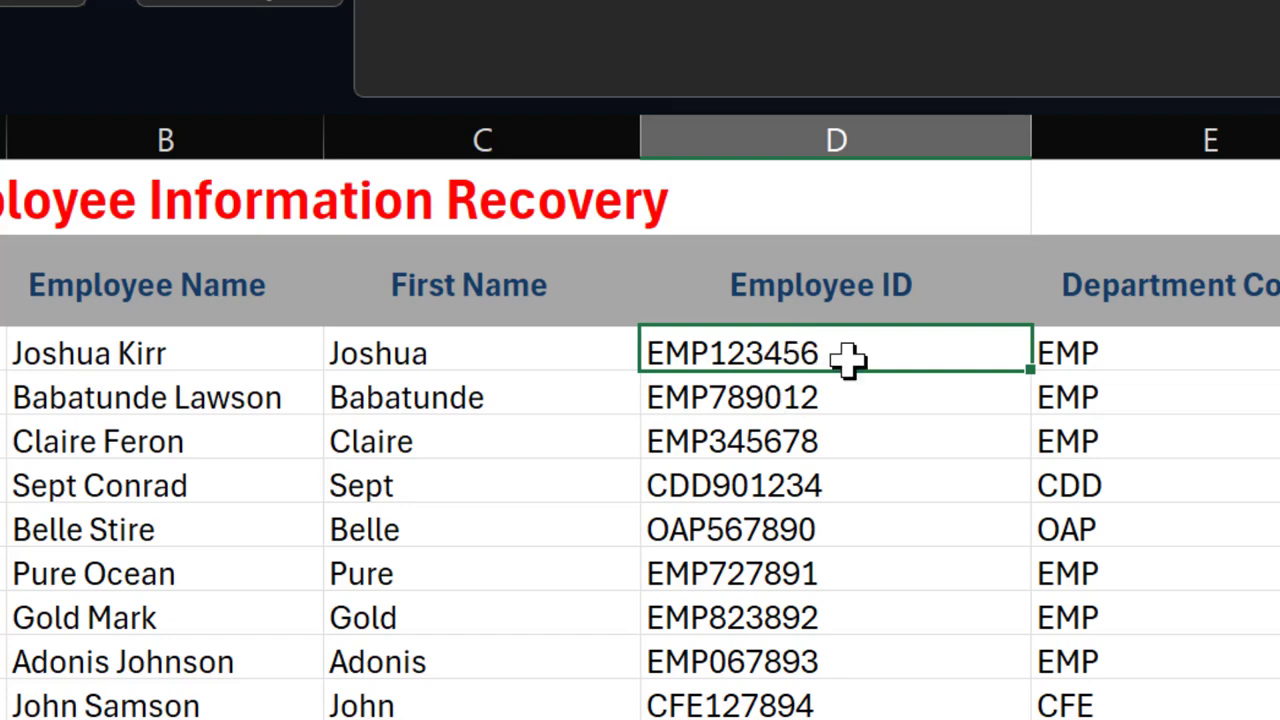
pyautogui.click(745, 398)
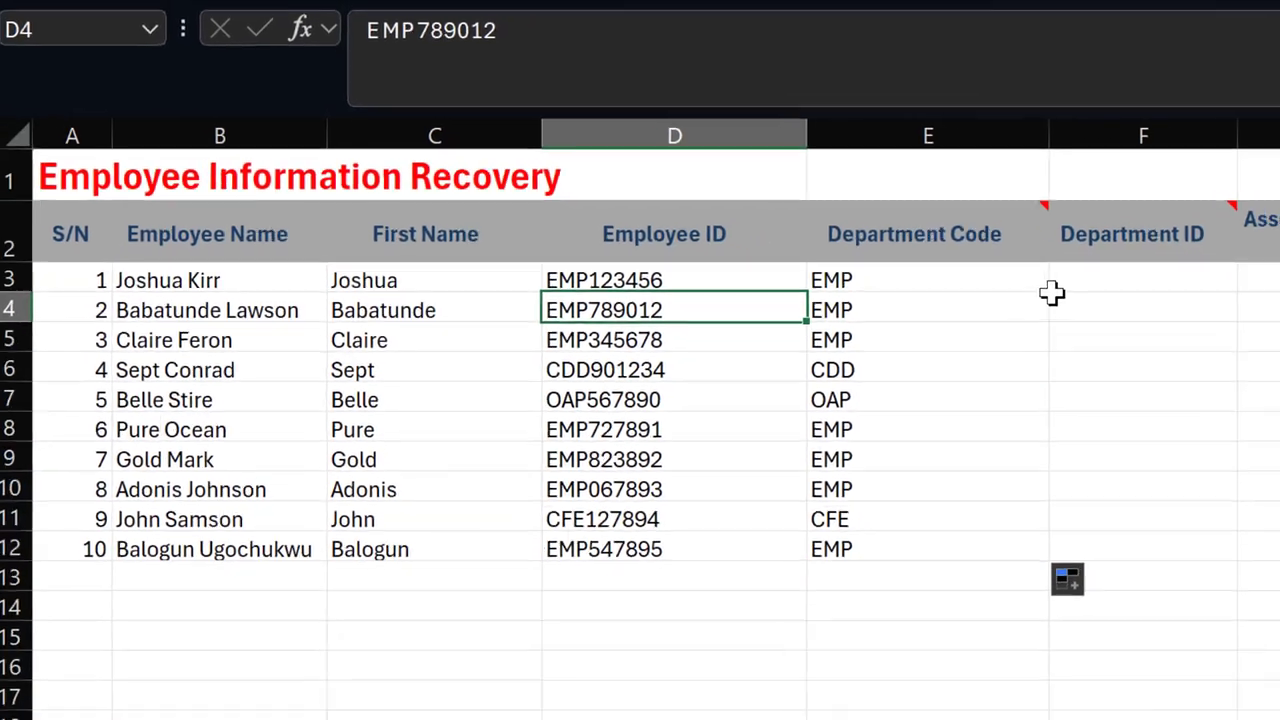
pyautogui.click(1052, 290)
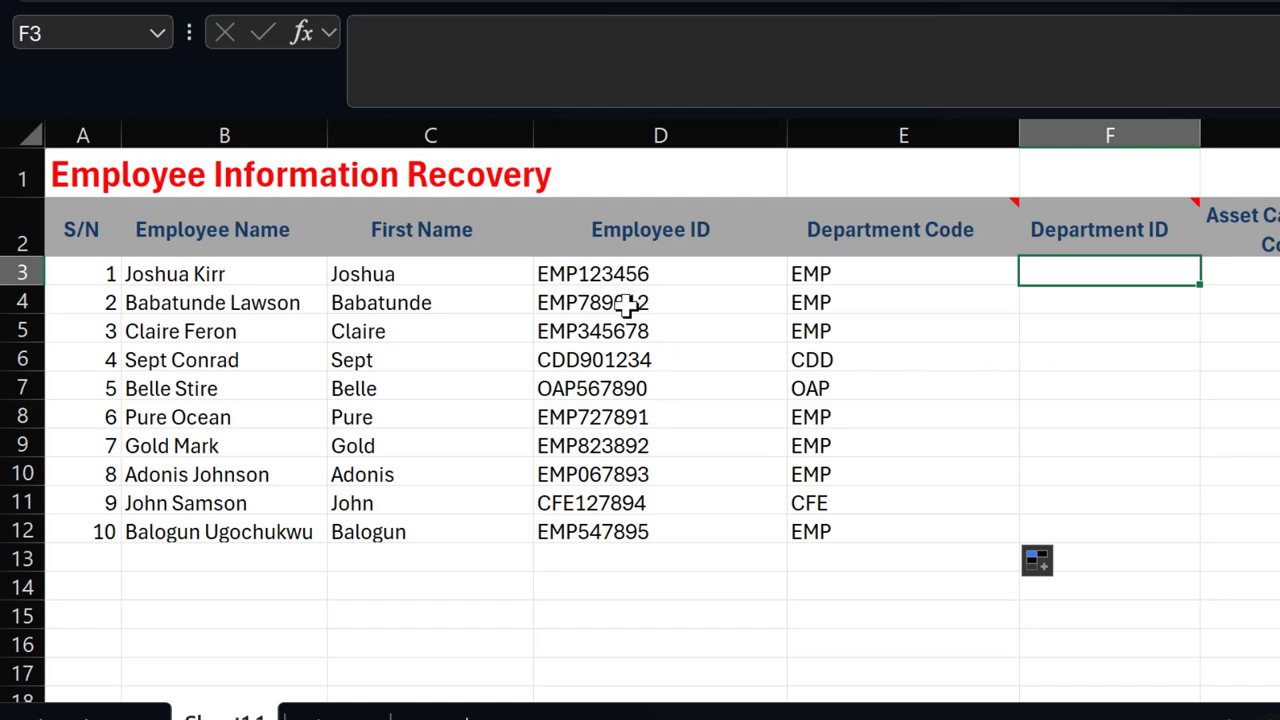
# Step: Step through the Employee IDs in column D, starting from EMP123456
pyautogui.click(574, 277)
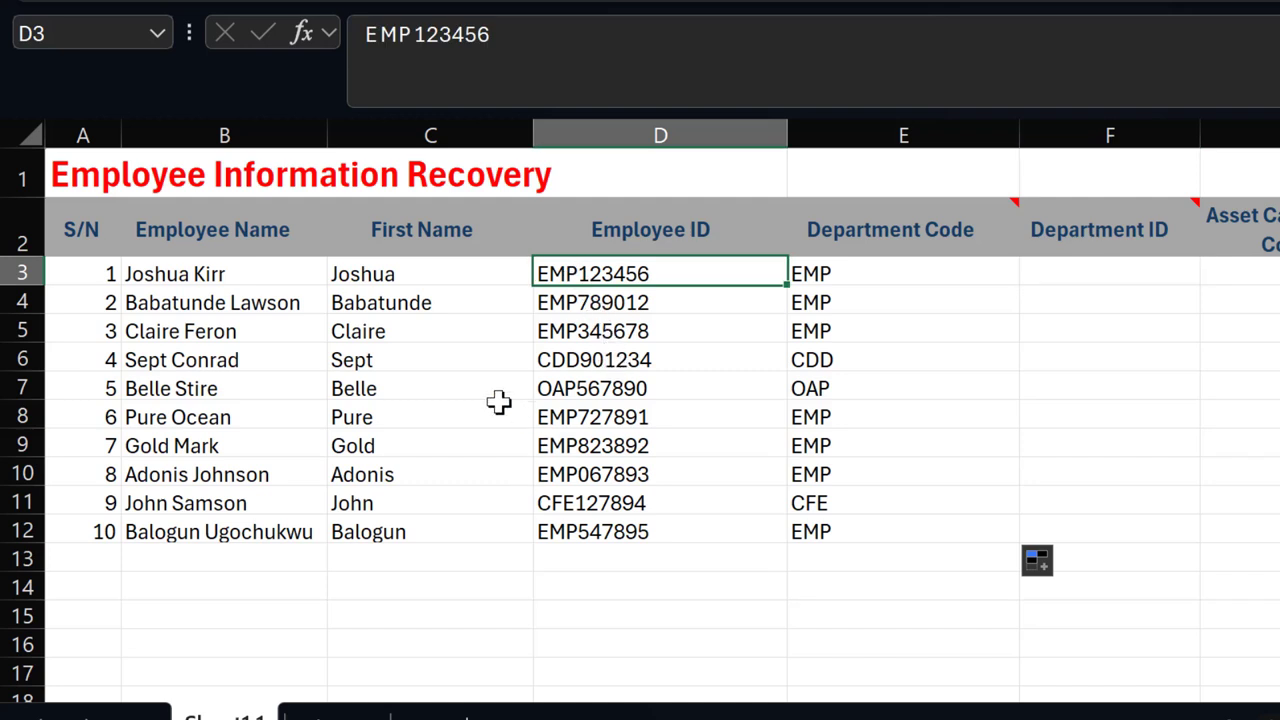
pyautogui.press('Down')
pyautogui.press('Down')
pyautogui.press('Down')
pyautogui.press('Down')
pyautogui.press('Down')
pyautogui.press('Down')
pyautogui.press('Down')
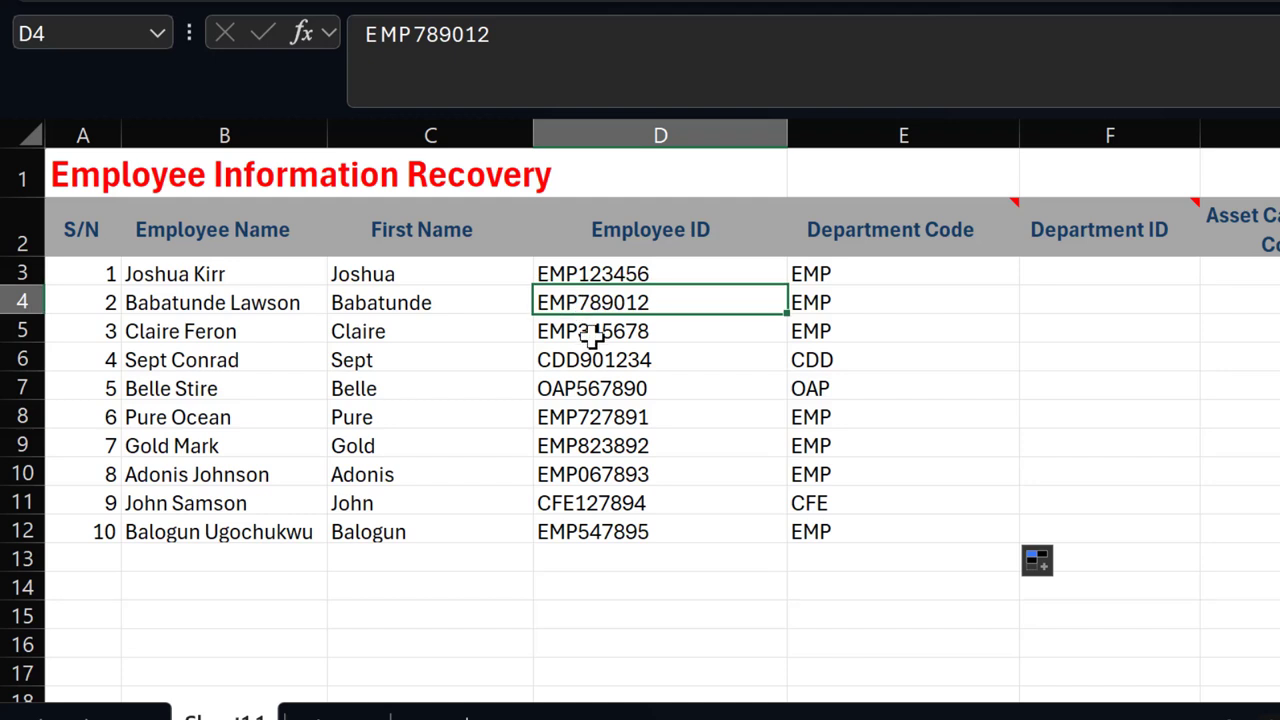
pyautogui.click(592, 362)
pyautogui.click(609, 274)
pyautogui.click(623, 364)
pyautogui.click(617, 281)
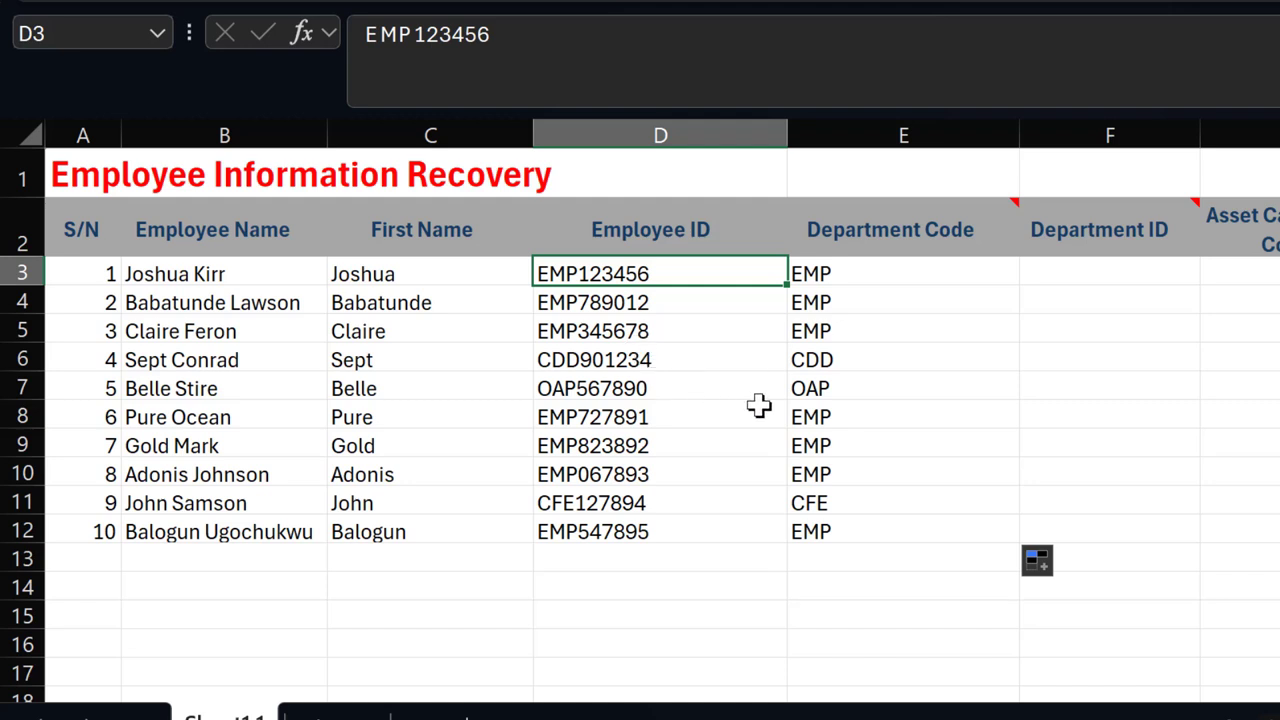
# Step: Enter =MID(D3,4,3) in F3 to return 123
pyautogui.click(1103, 274)
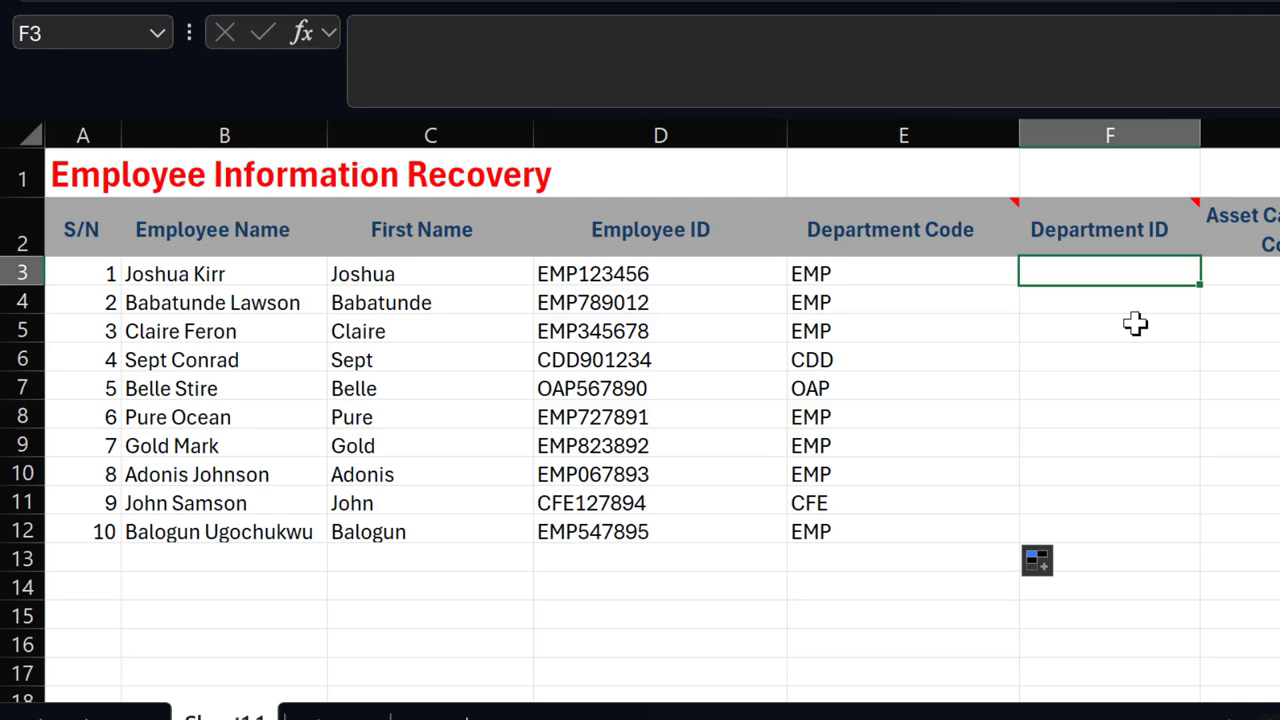
pyautogui.write('=mid')
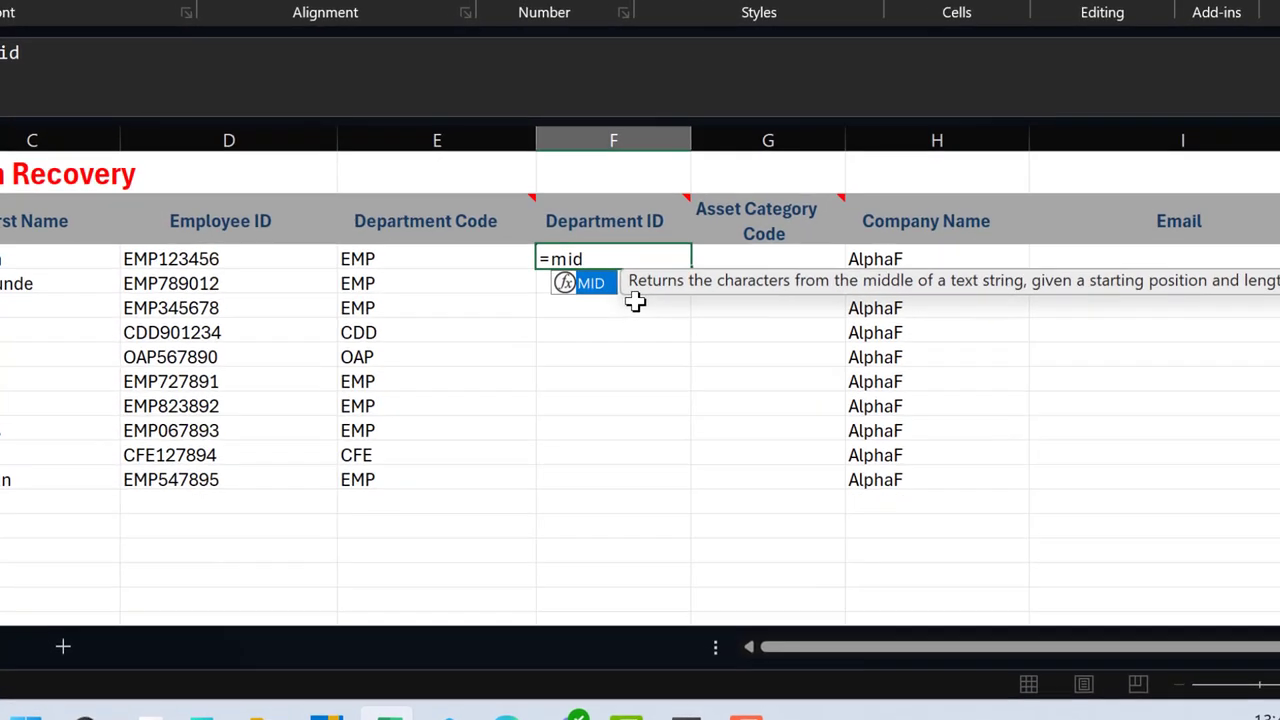
pyautogui.press('Tab')
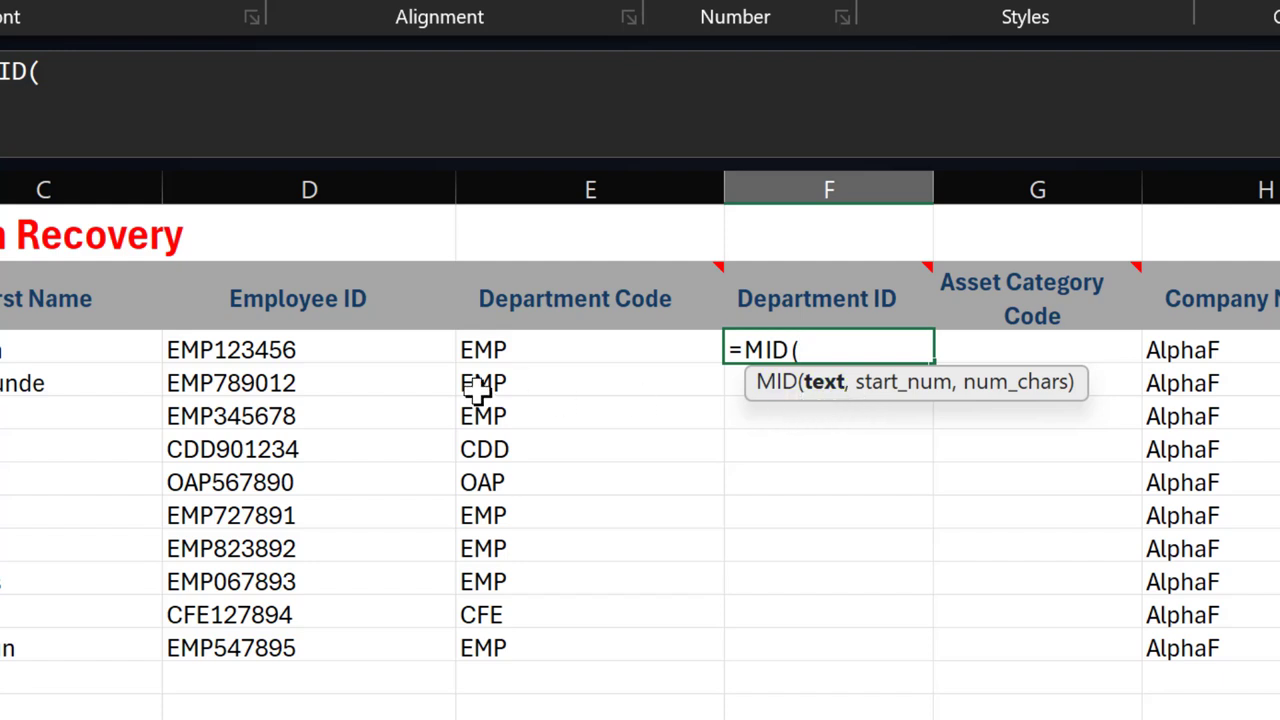
pyautogui.click(292, 344)
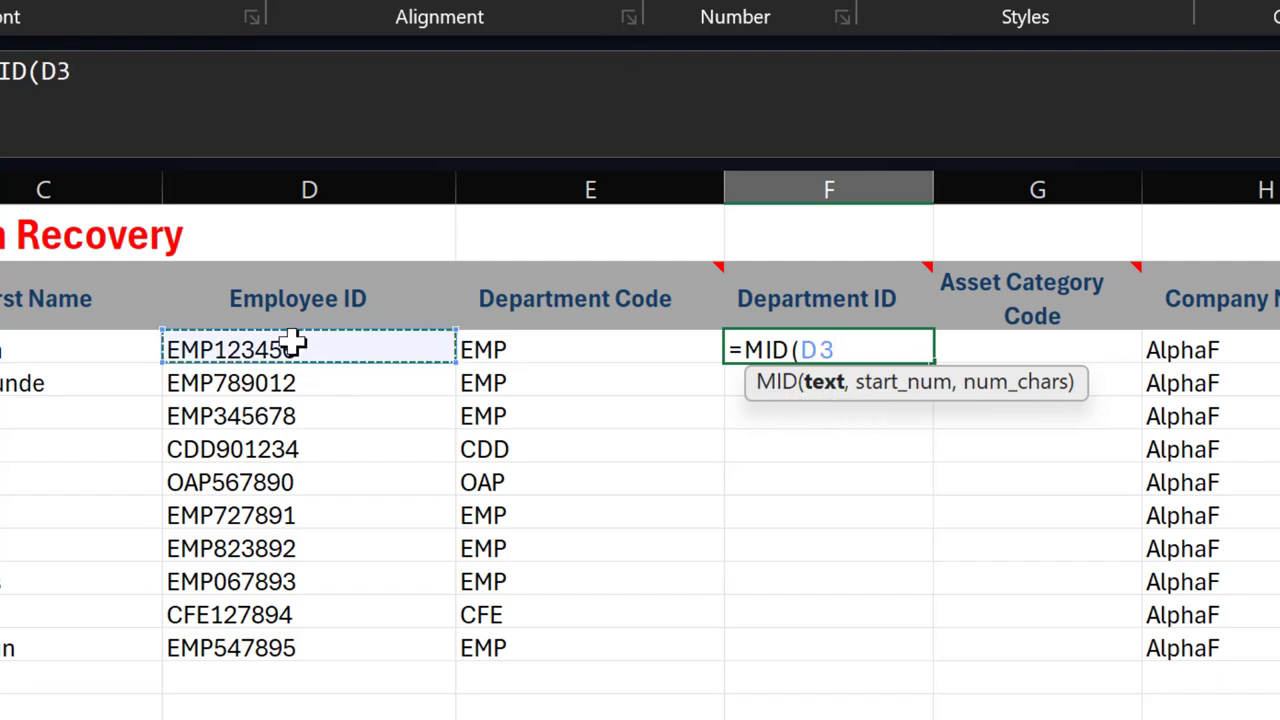
pyautogui.write(',')
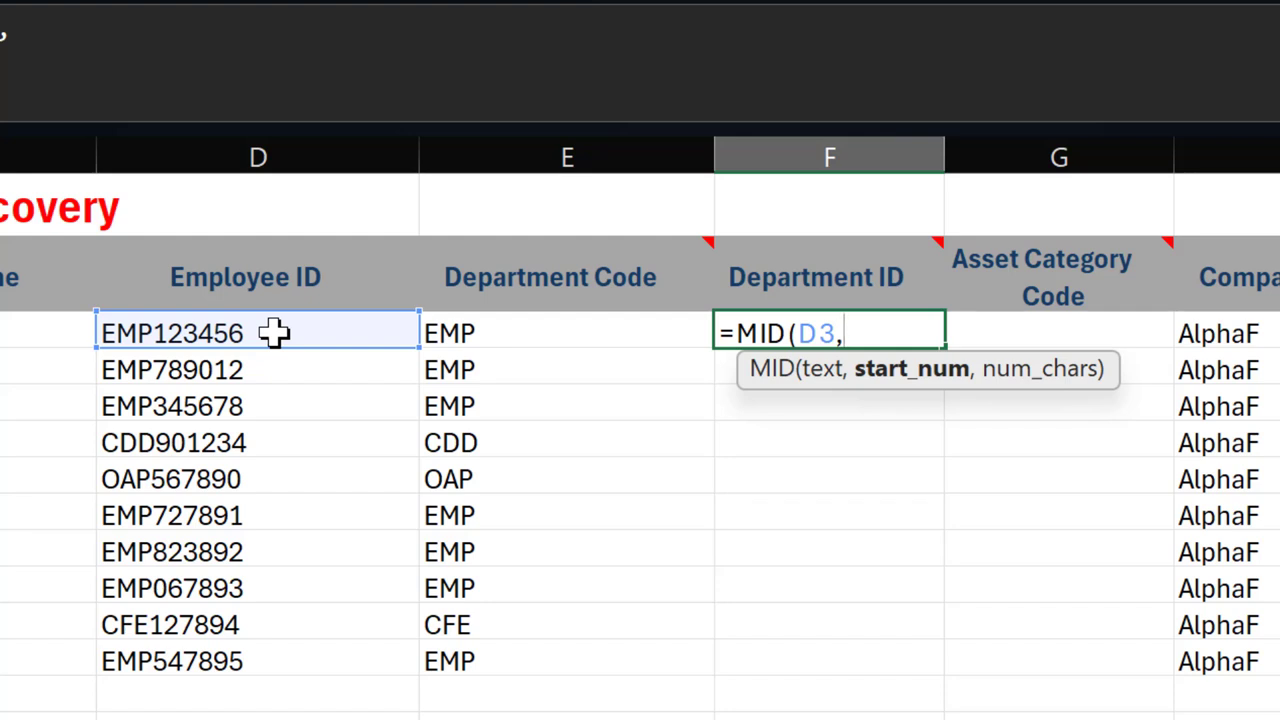
pyautogui.write('4,')
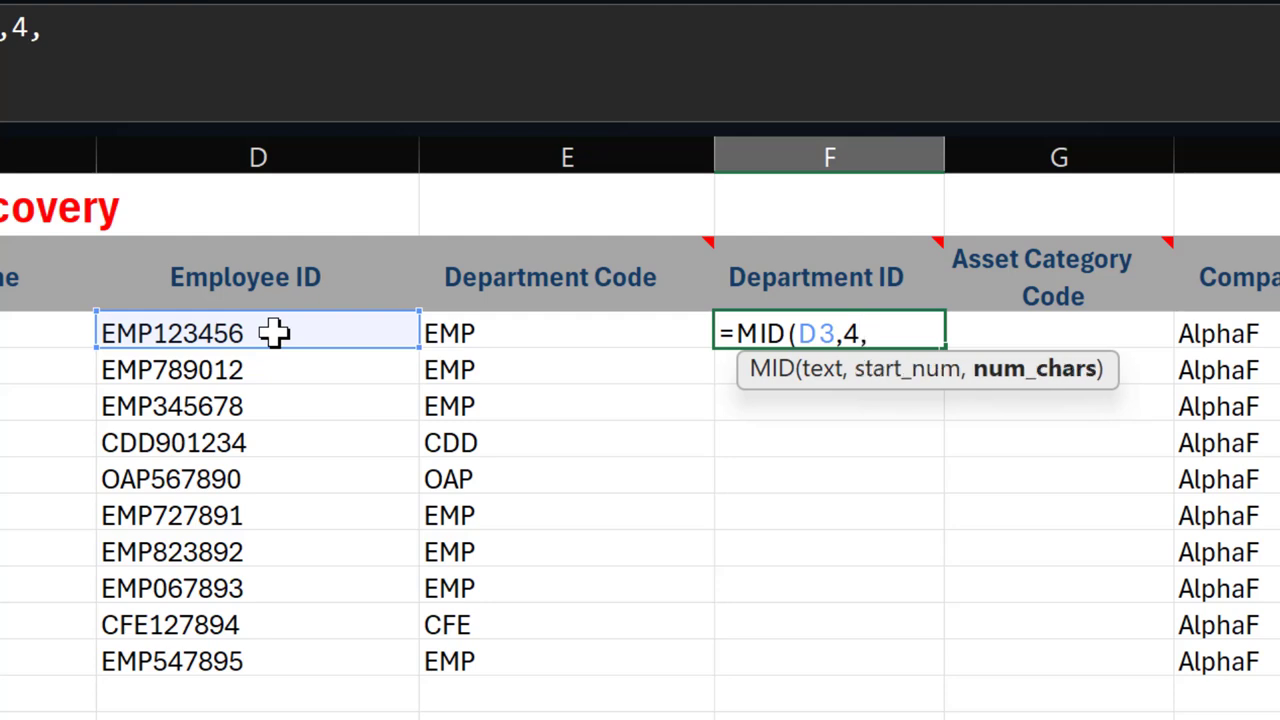
pyautogui.write('3)')
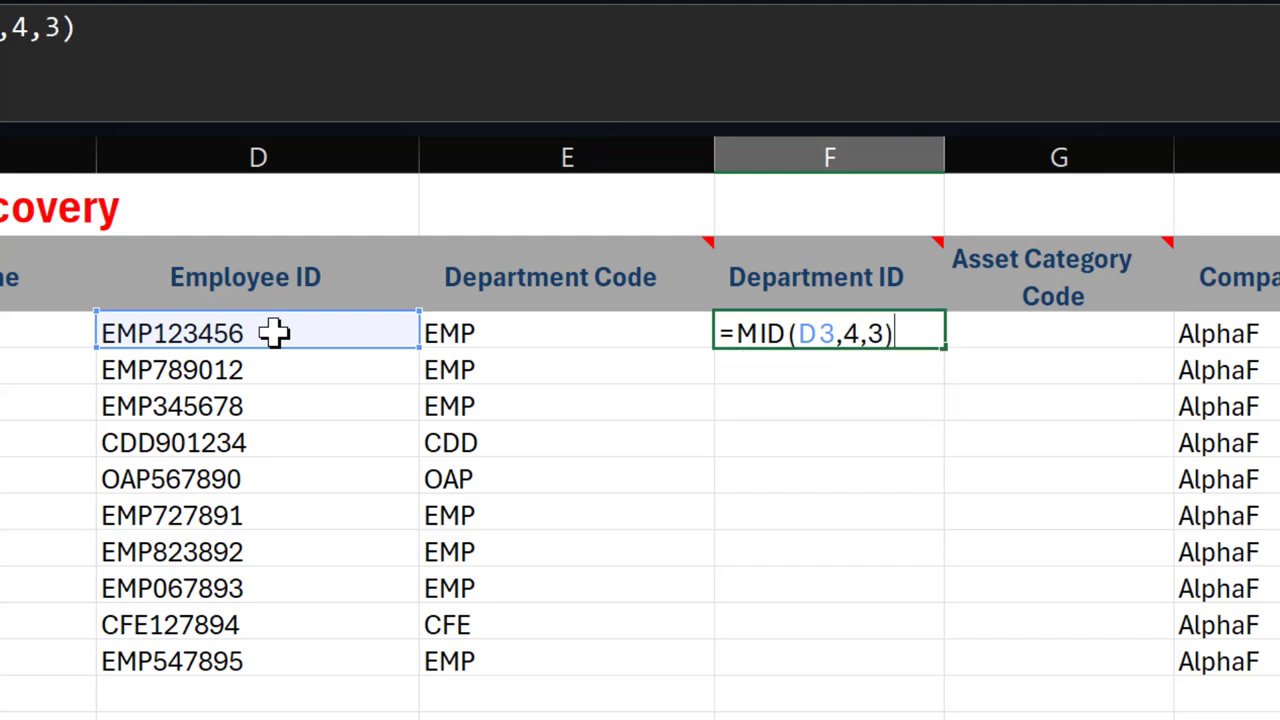
pyautogui.press('Return')
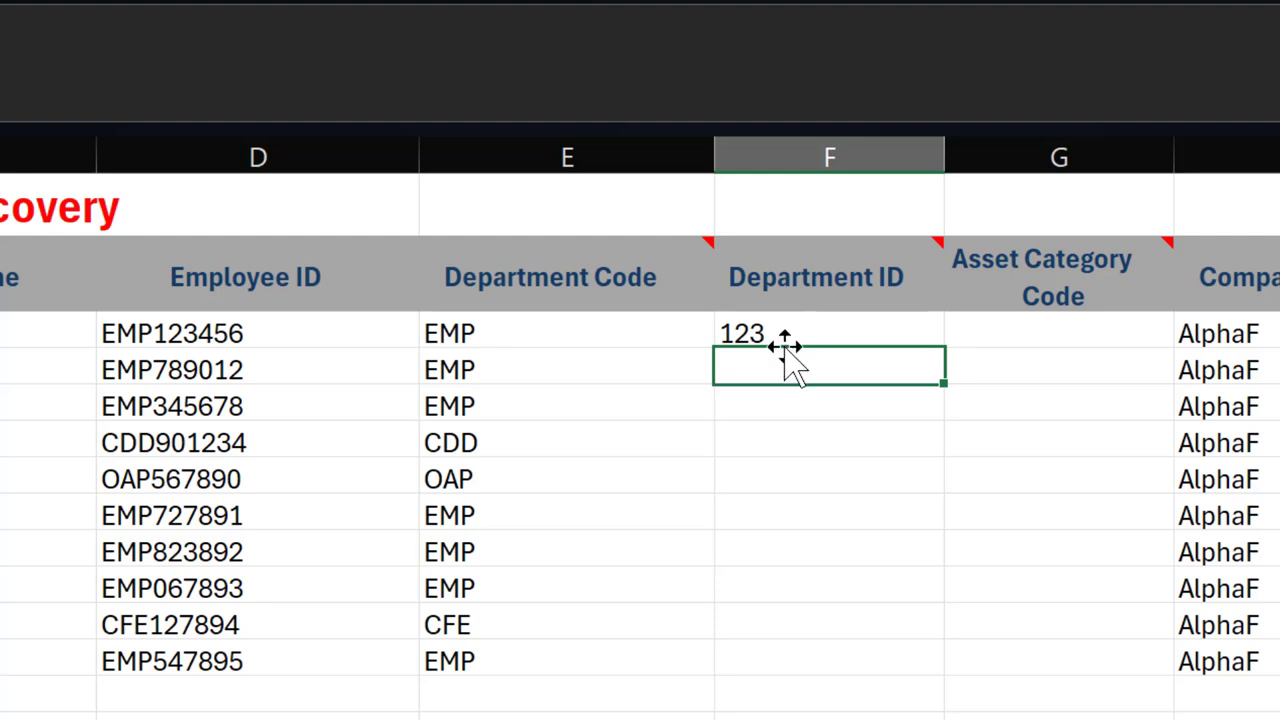
# Step: Copy the MID formula from F3 down to F12, giving 123 through 547
pyautogui.click(880, 327)
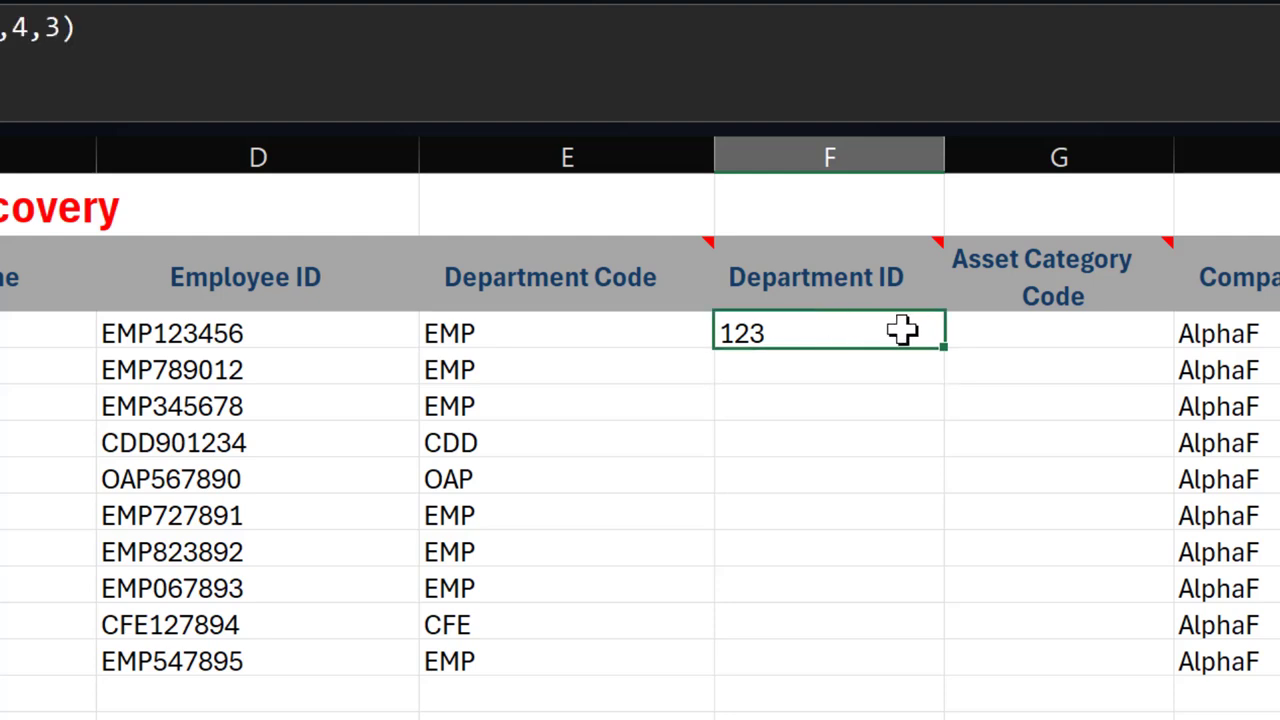
pyautogui.doubleClick(941, 347)
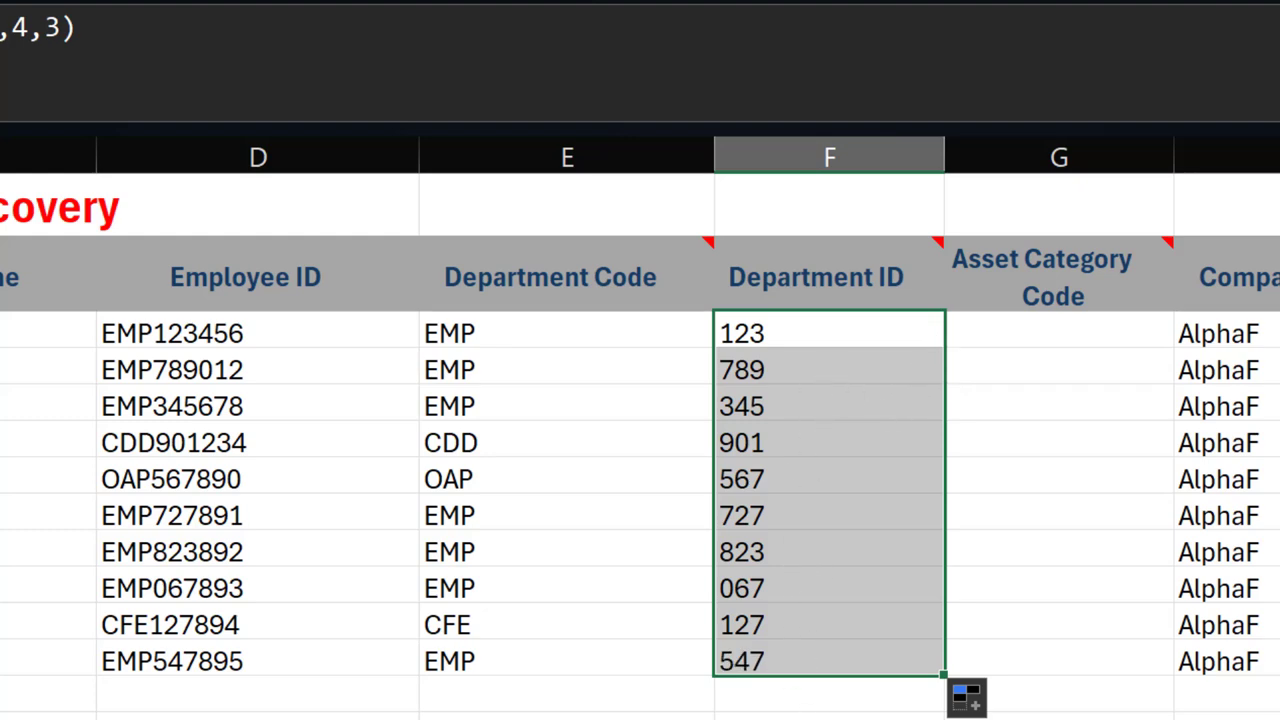
pyautogui.click(830, 695)
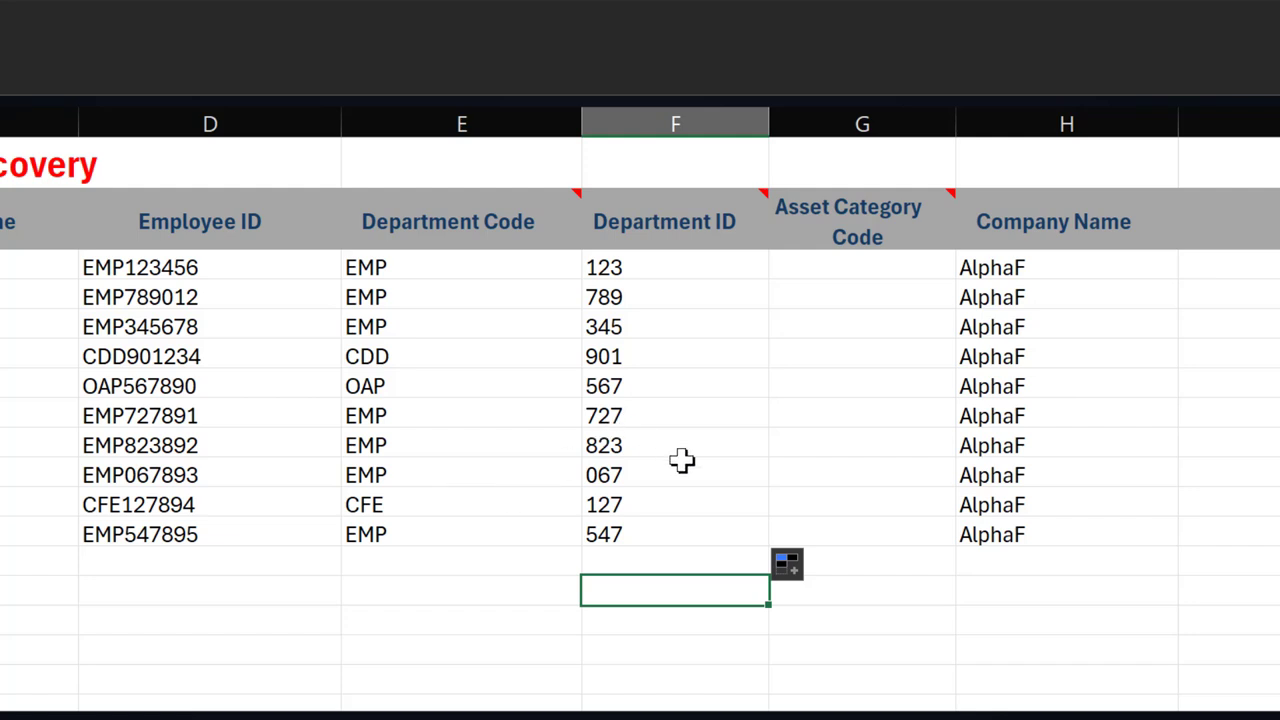
pyautogui.click(852, 234)
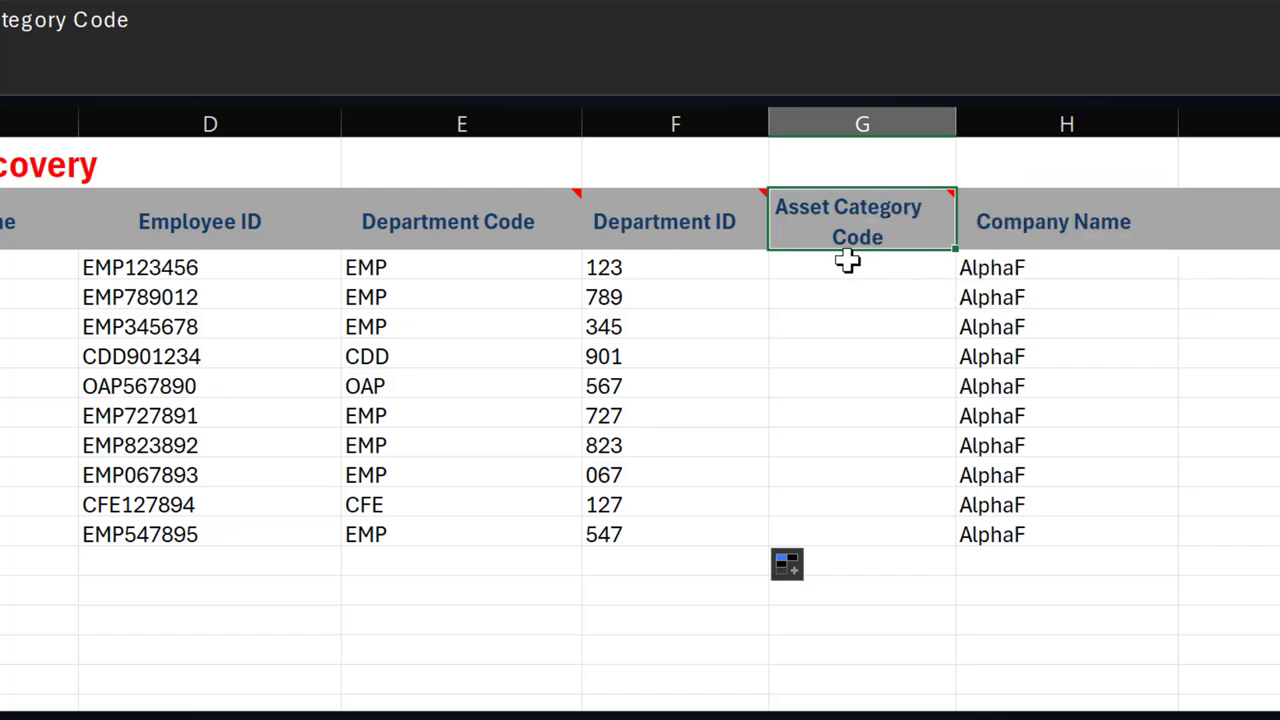
pyautogui.click(812, 264)
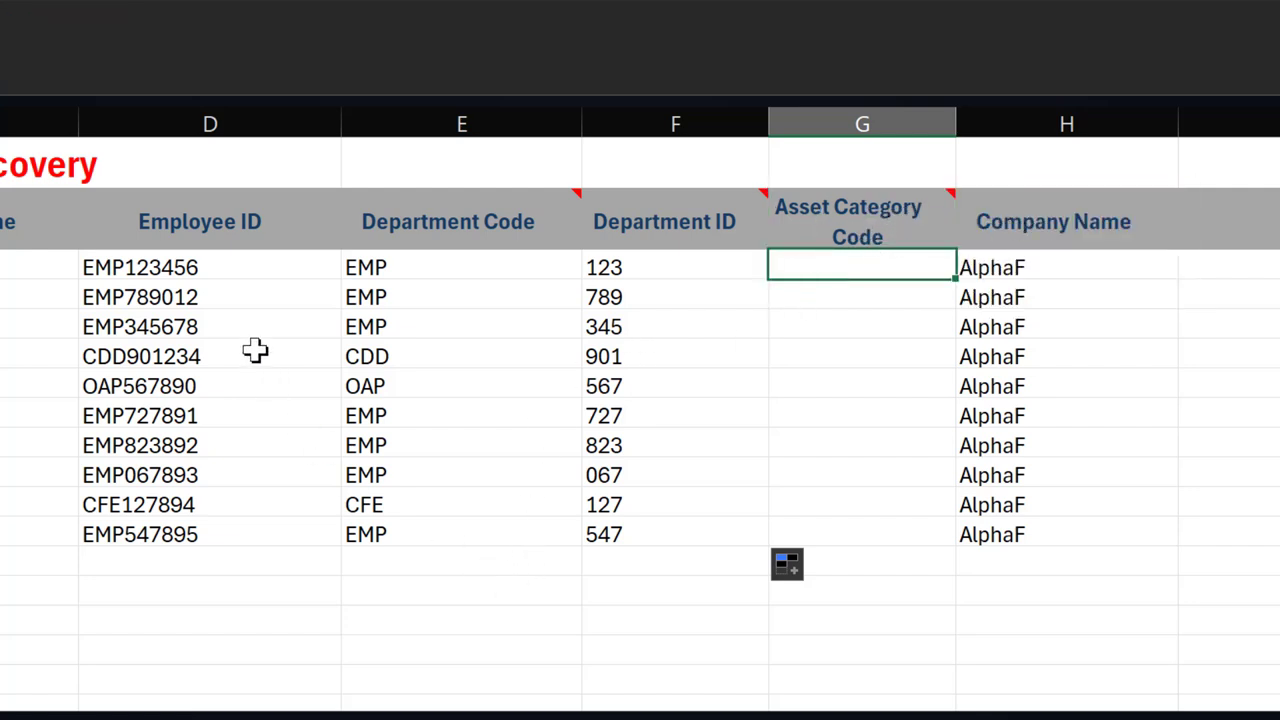
pyautogui.moveTo(191, 264); pyautogui.dragTo(200, 533)
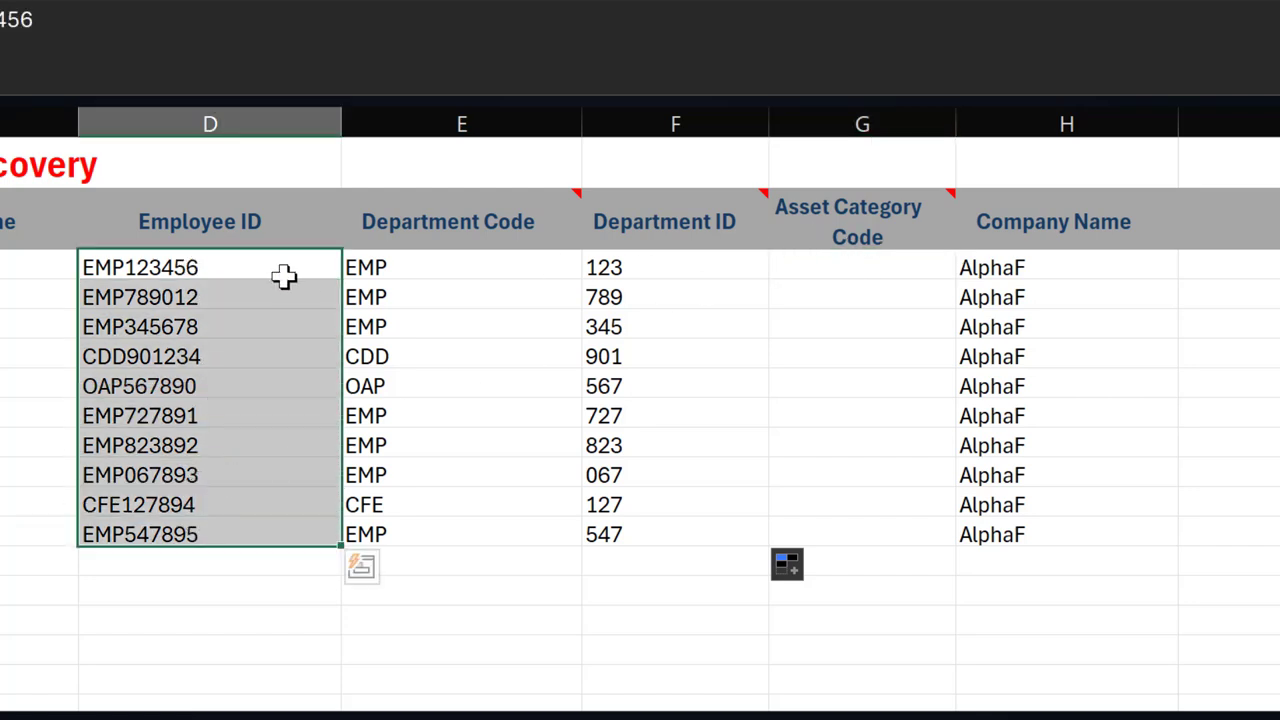
pyautogui.click(195, 266)
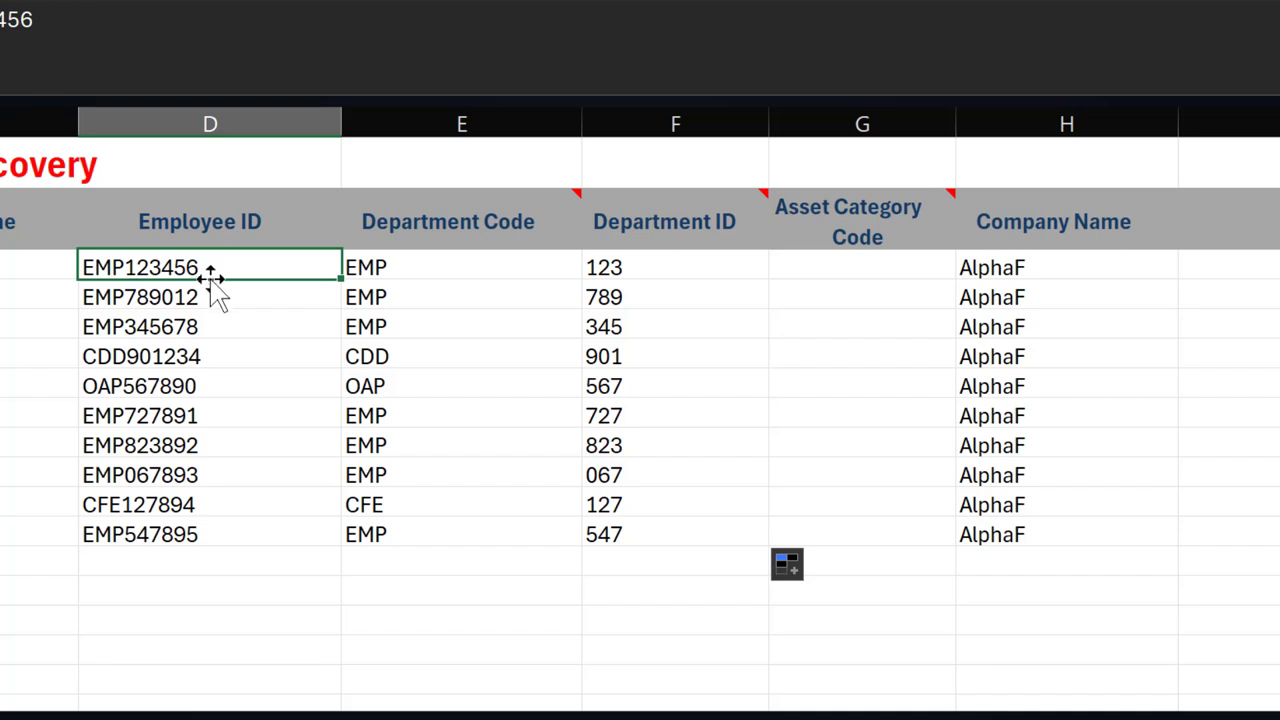
pyautogui.click(217, 297)
pyautogui.click(217, 331)
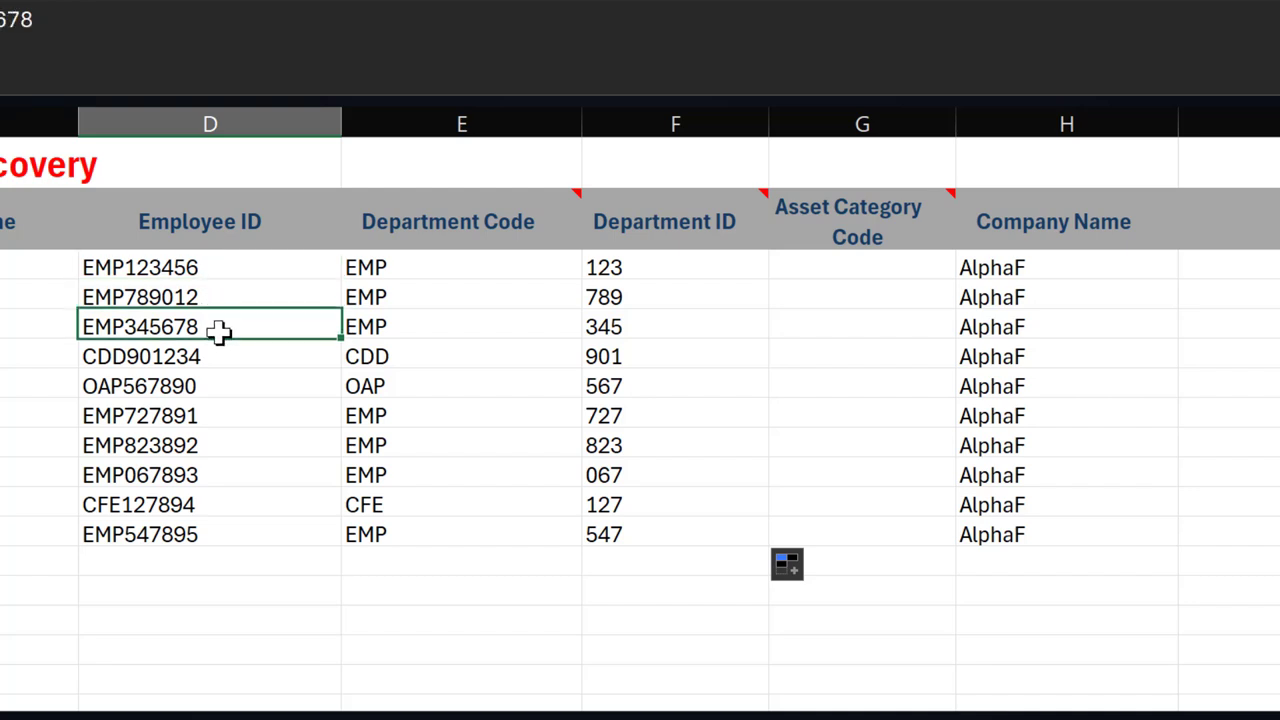
pyautogui.click(842, 263)
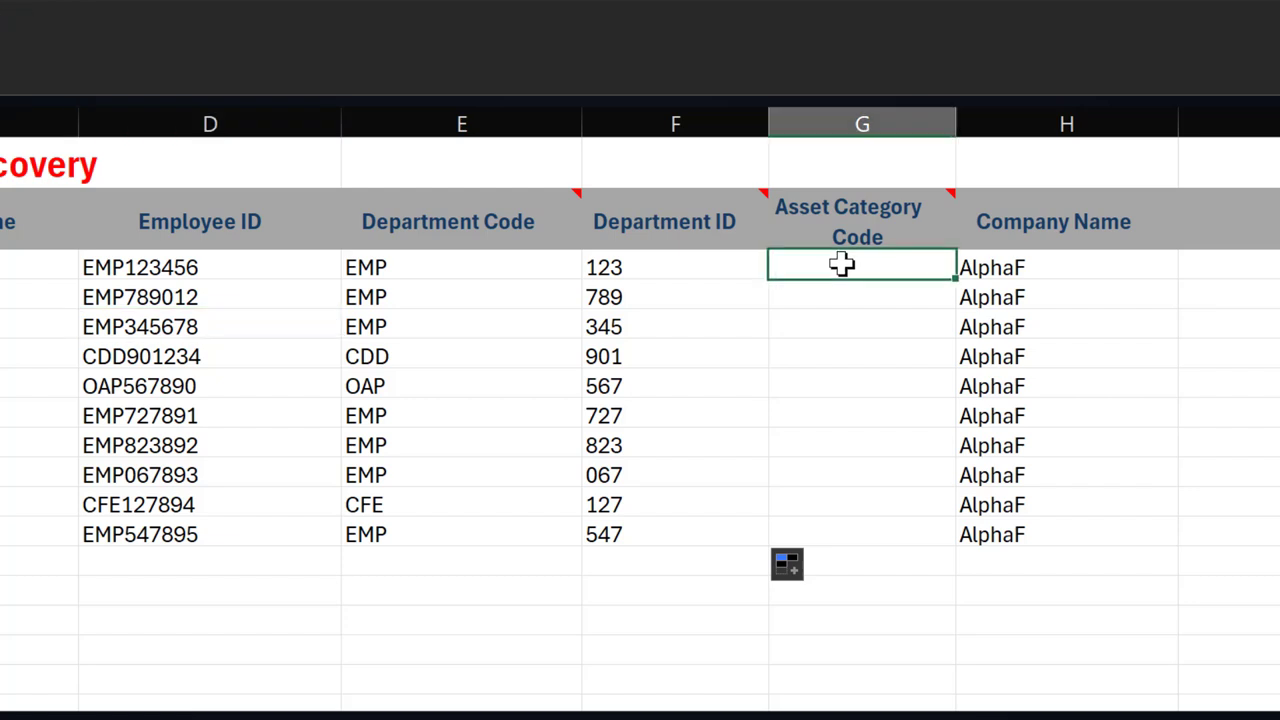
# Step: Enter =RIGHT(D3,3) in G3 so it shows 456
pyautogui.write('=righ')
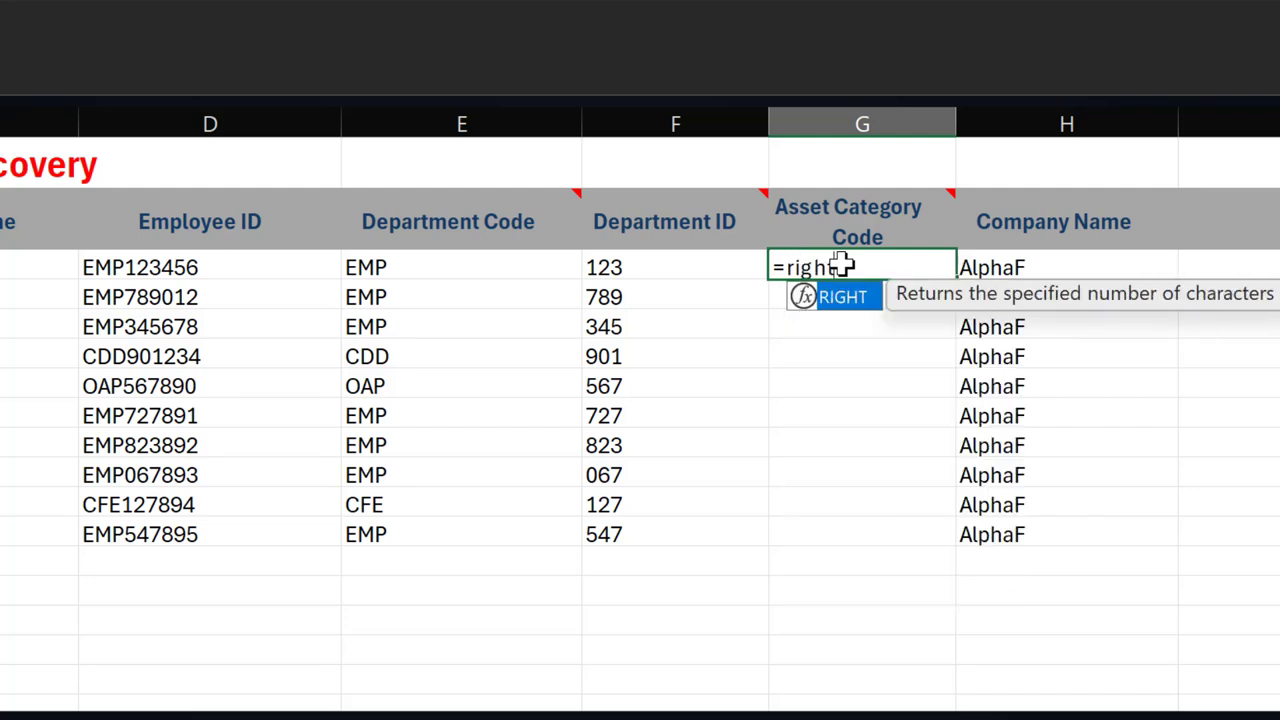
pyautogui.press('Tab')
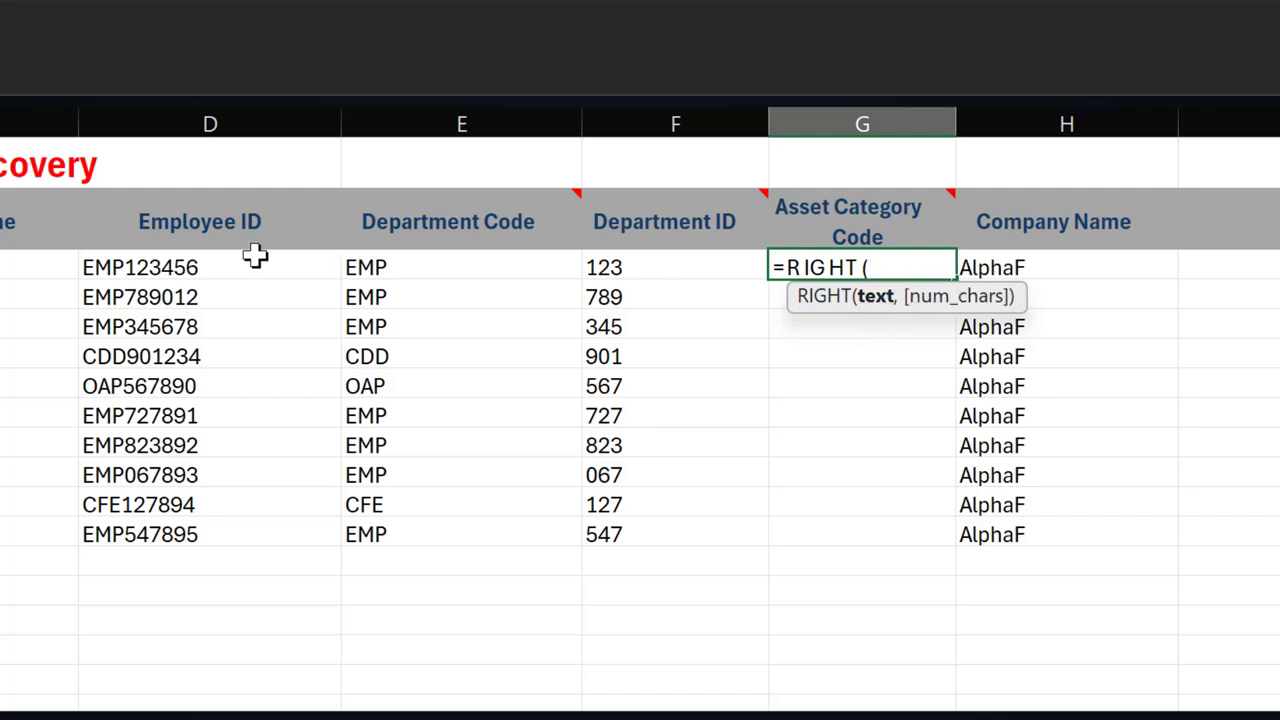
pyautogui.click(197, 267)
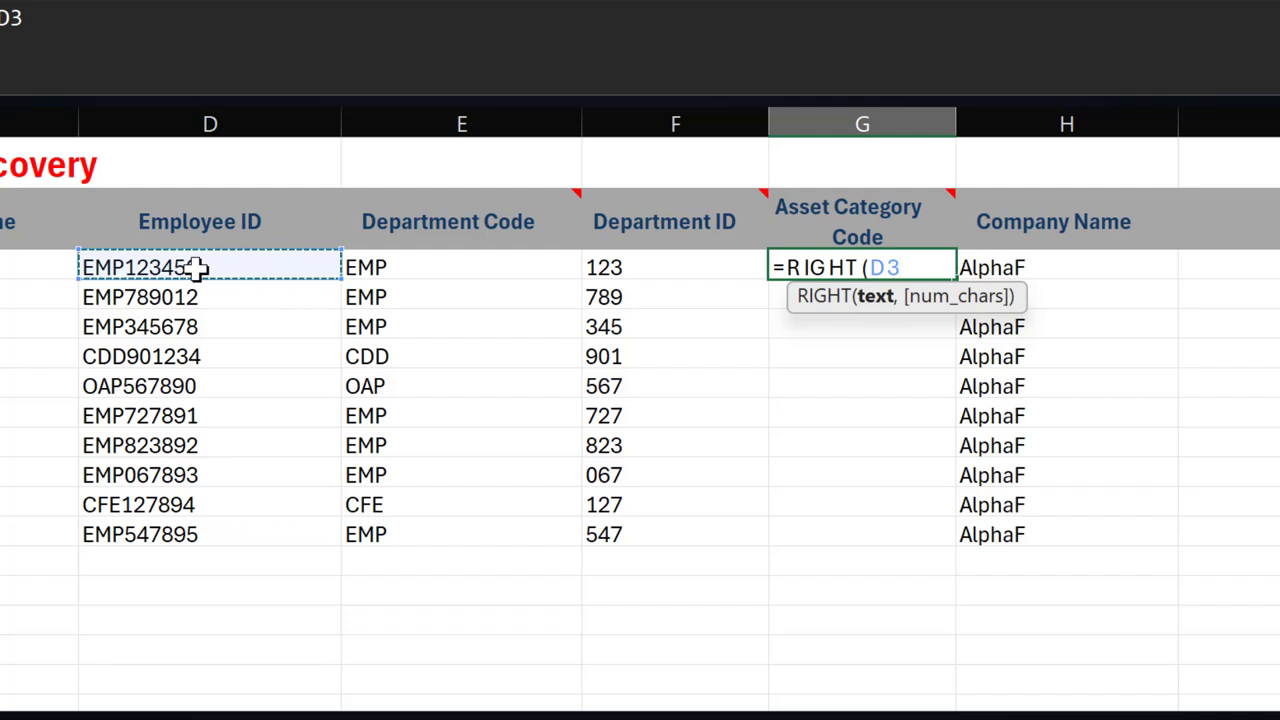
pyautogui.write(',')
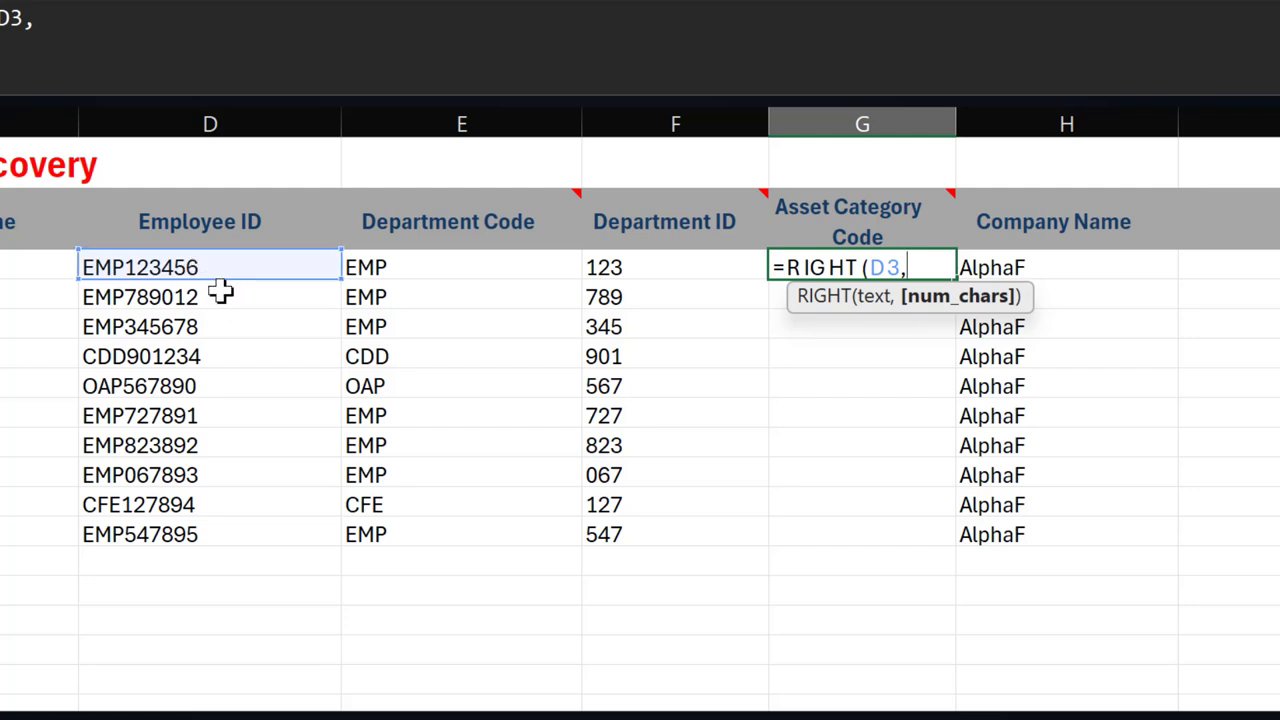
pyautogui.write('3)')
pyautogui.press('Return')
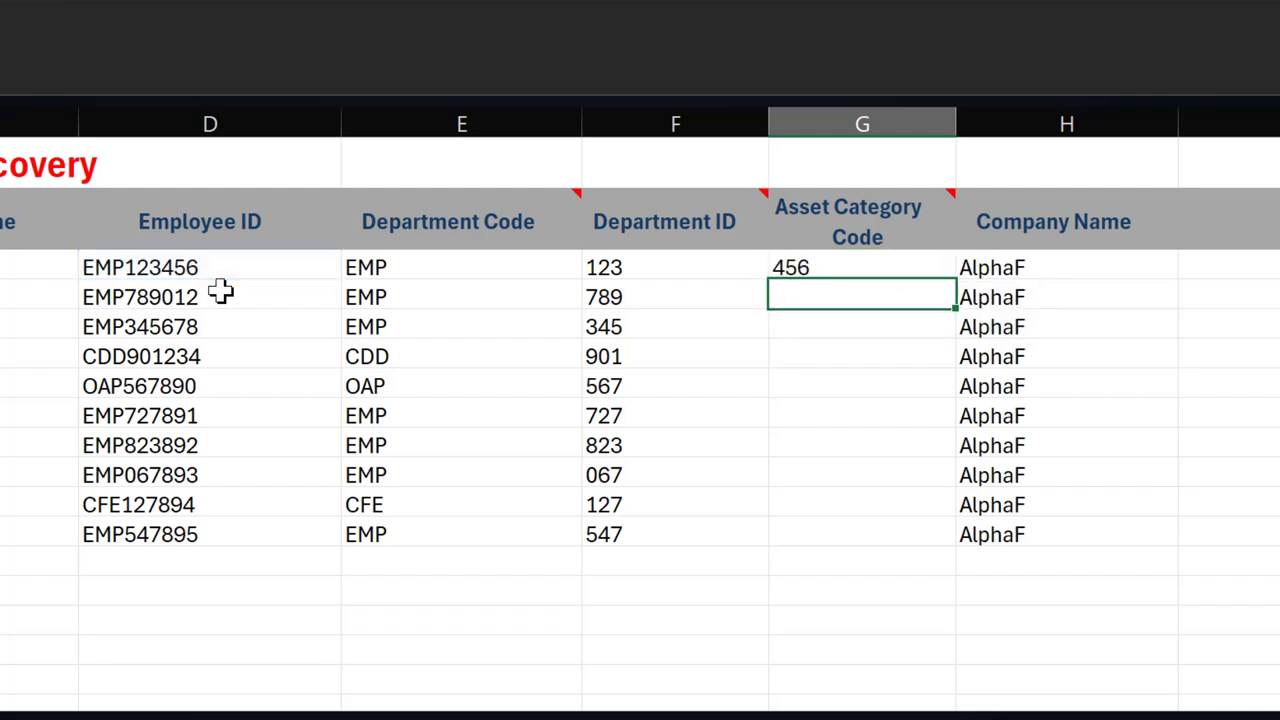
# Step: Copy the RIGHT formula from G3 down to G12 for every employee
pyautogui.click(828, 266)
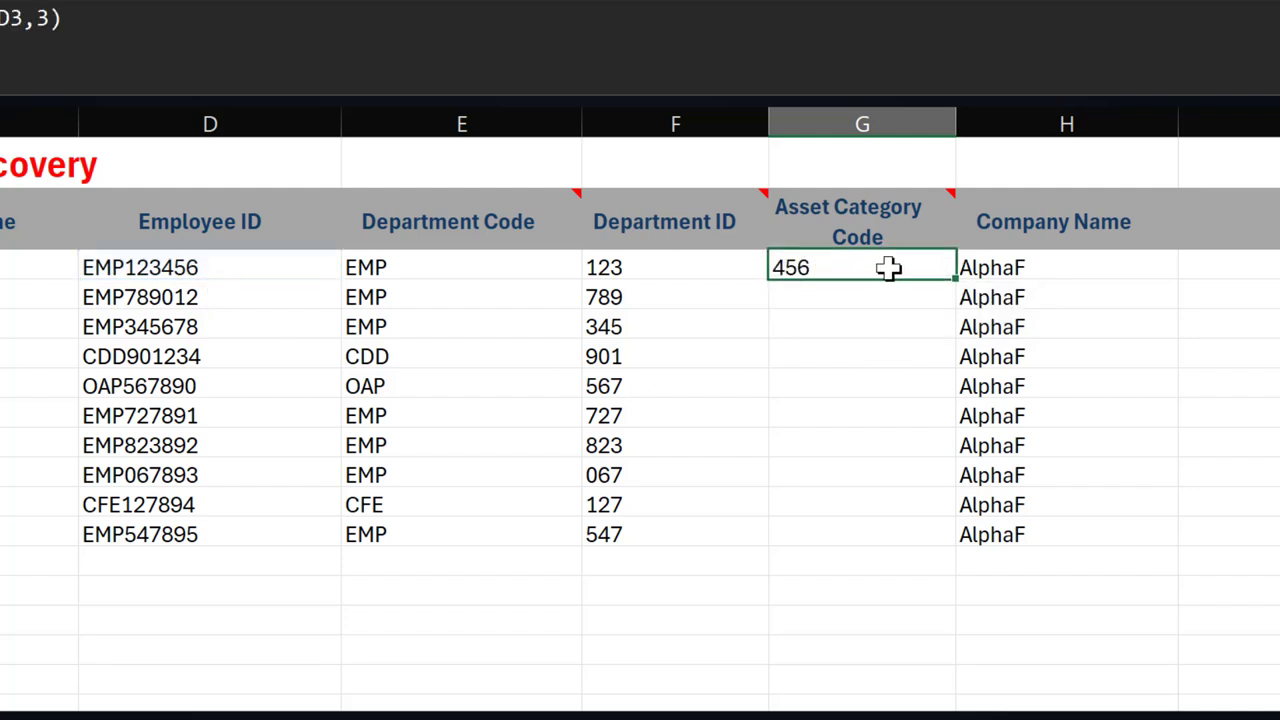
pyautogui.doubleClick(955, 279)
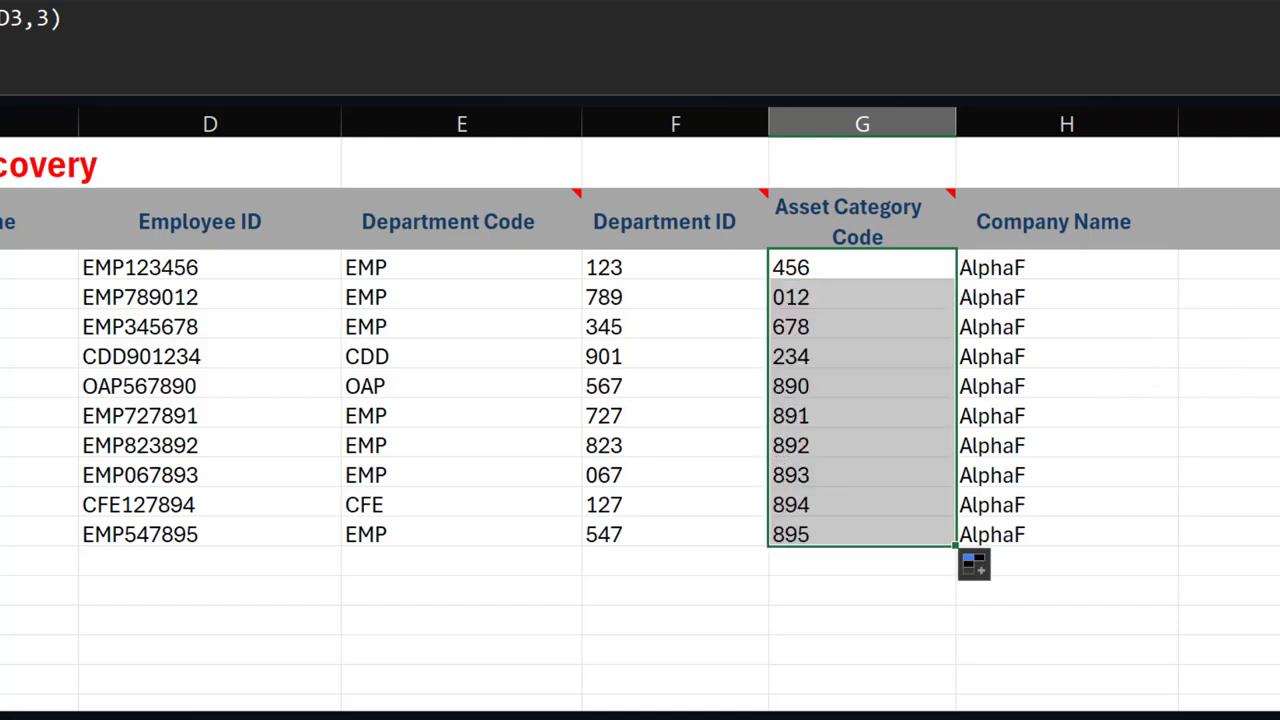
pyautogui.press('Right')
pyautogui.press('Right')
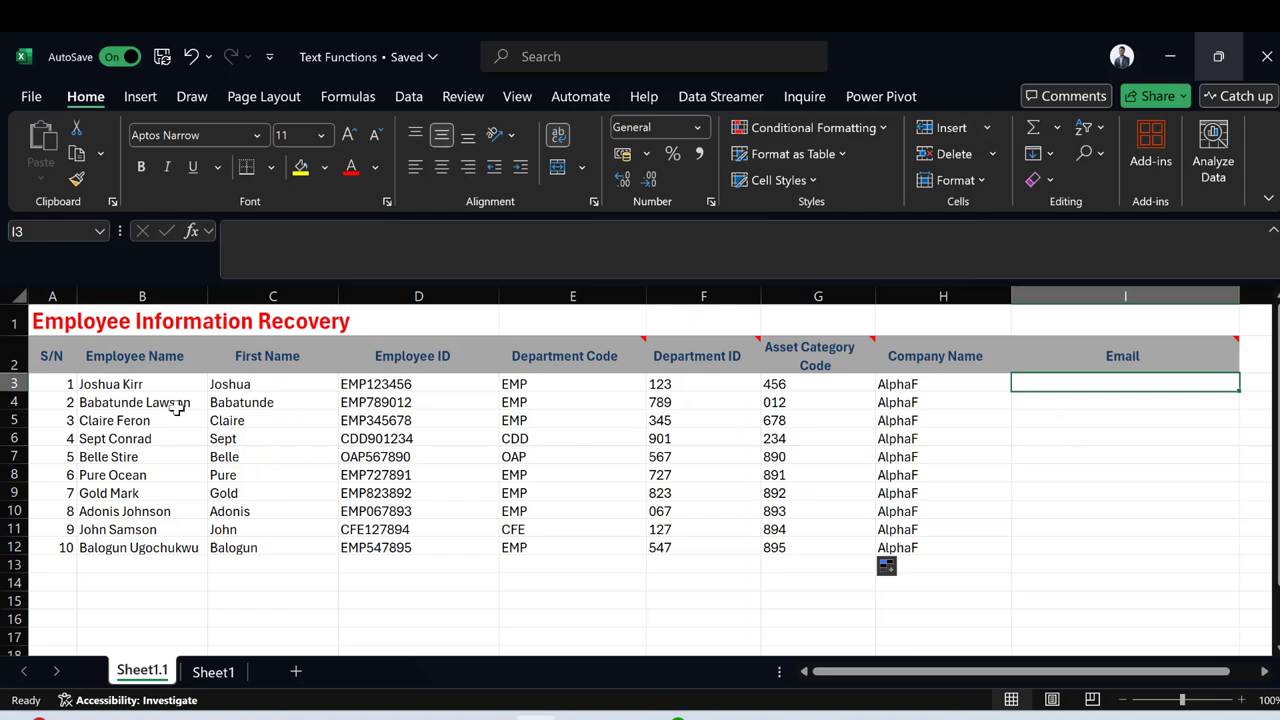
pyautogui.click(268, 386)
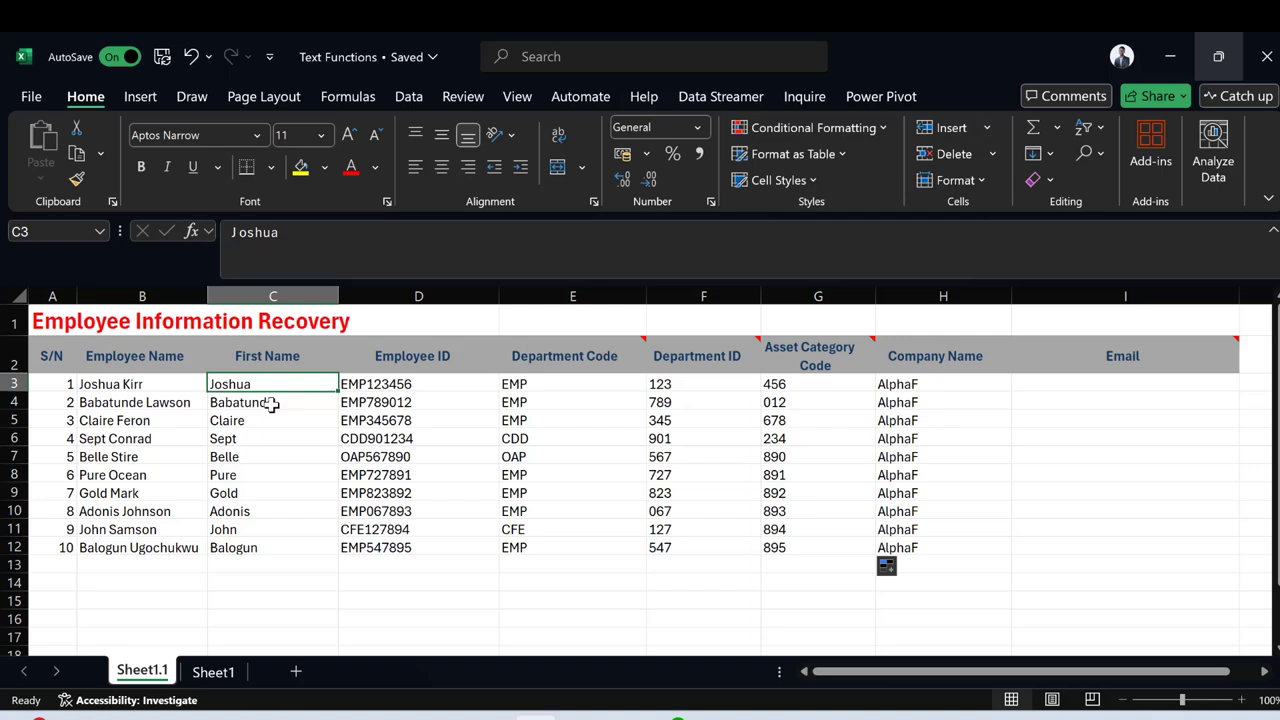
pyautogui.click(276, 403)
pyautogui.click(282, 421)
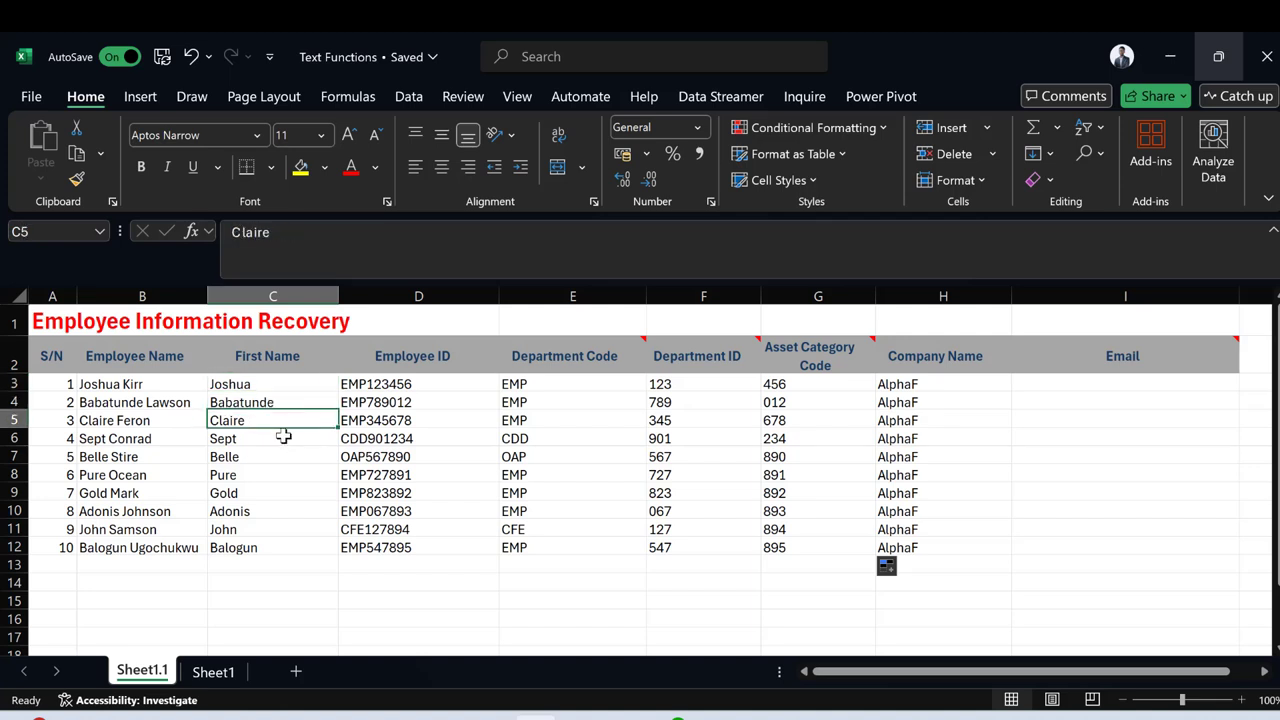
pyautogui.click(1126, 386)
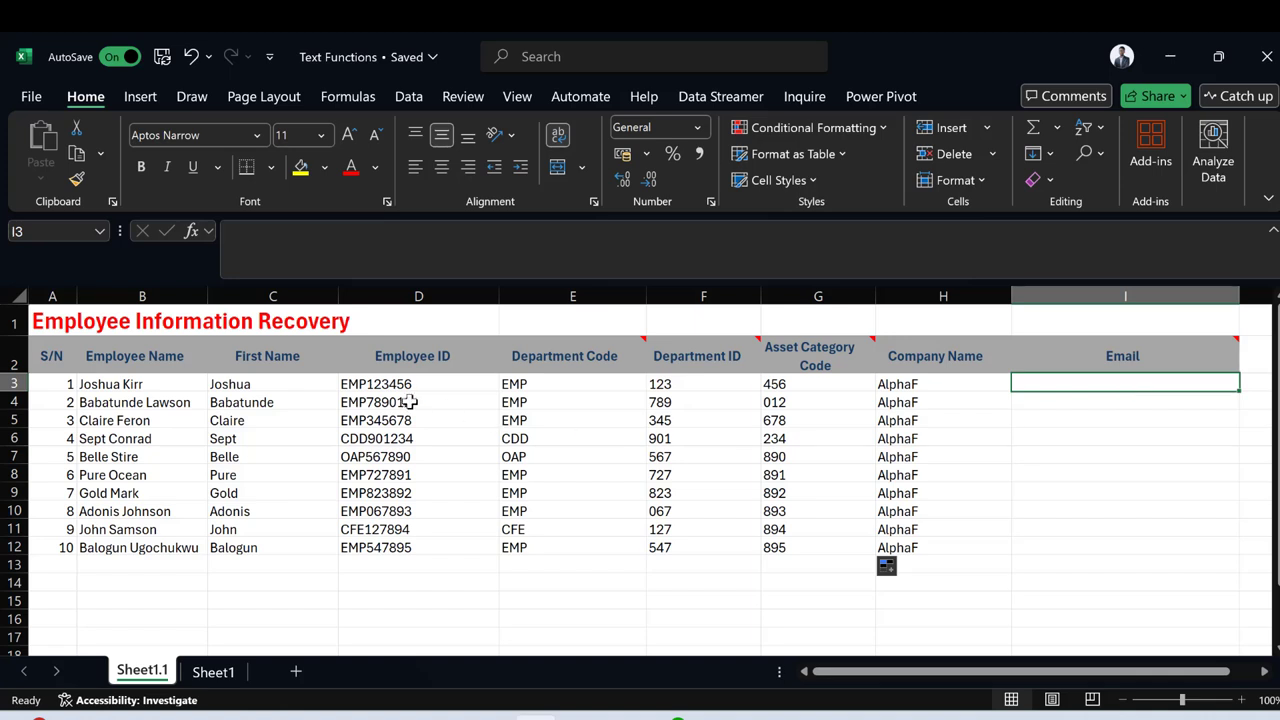
pyautogui.click(941, 383)
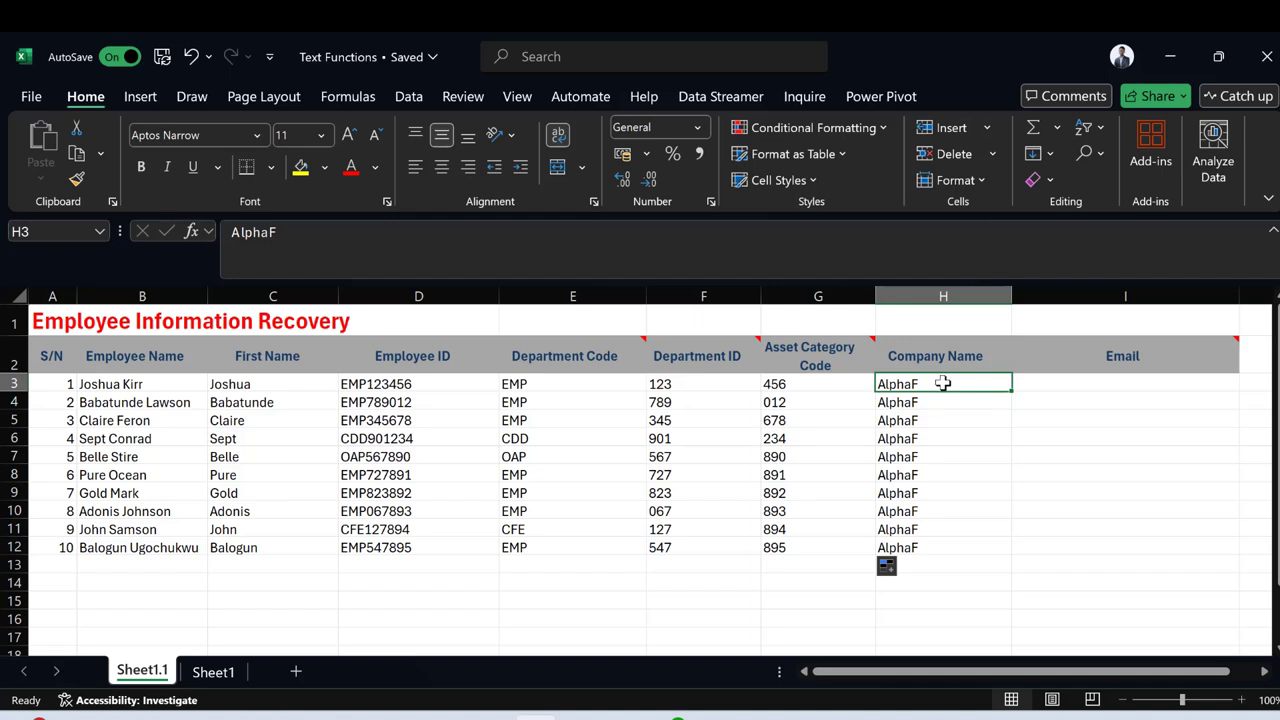
pyautogui.click(281, 383)
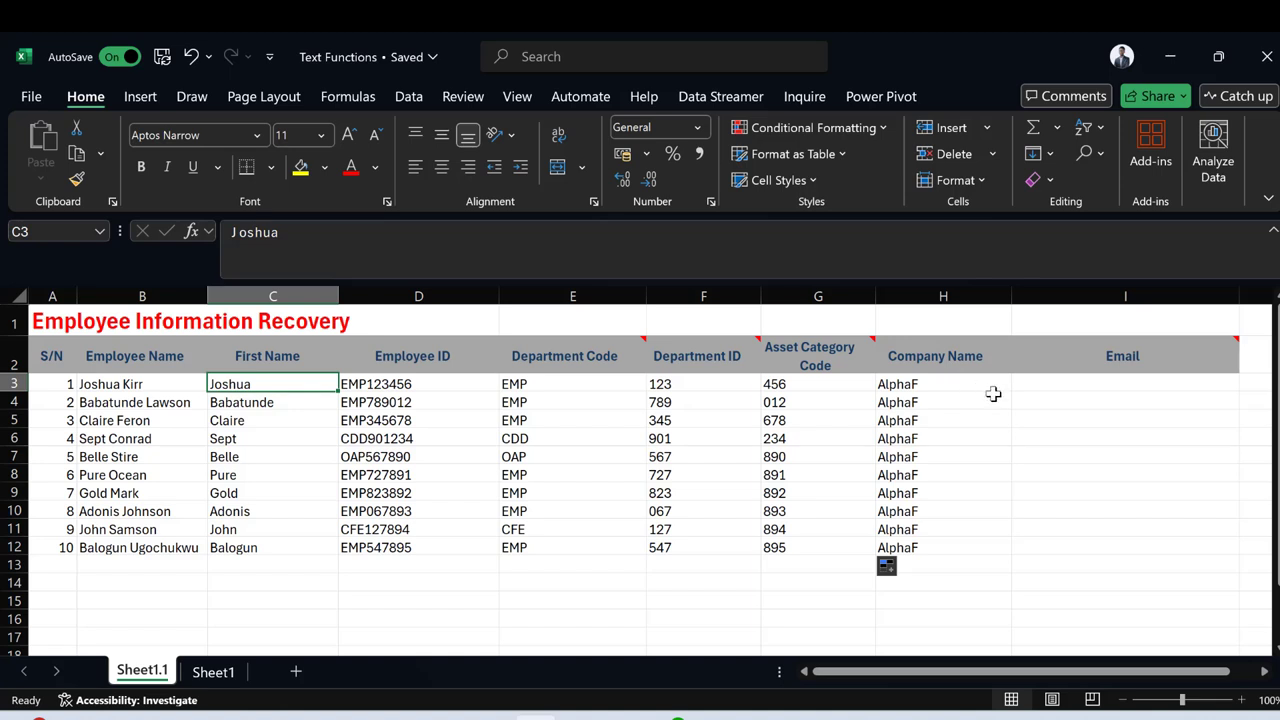
pyautogui.click(1091, 383)
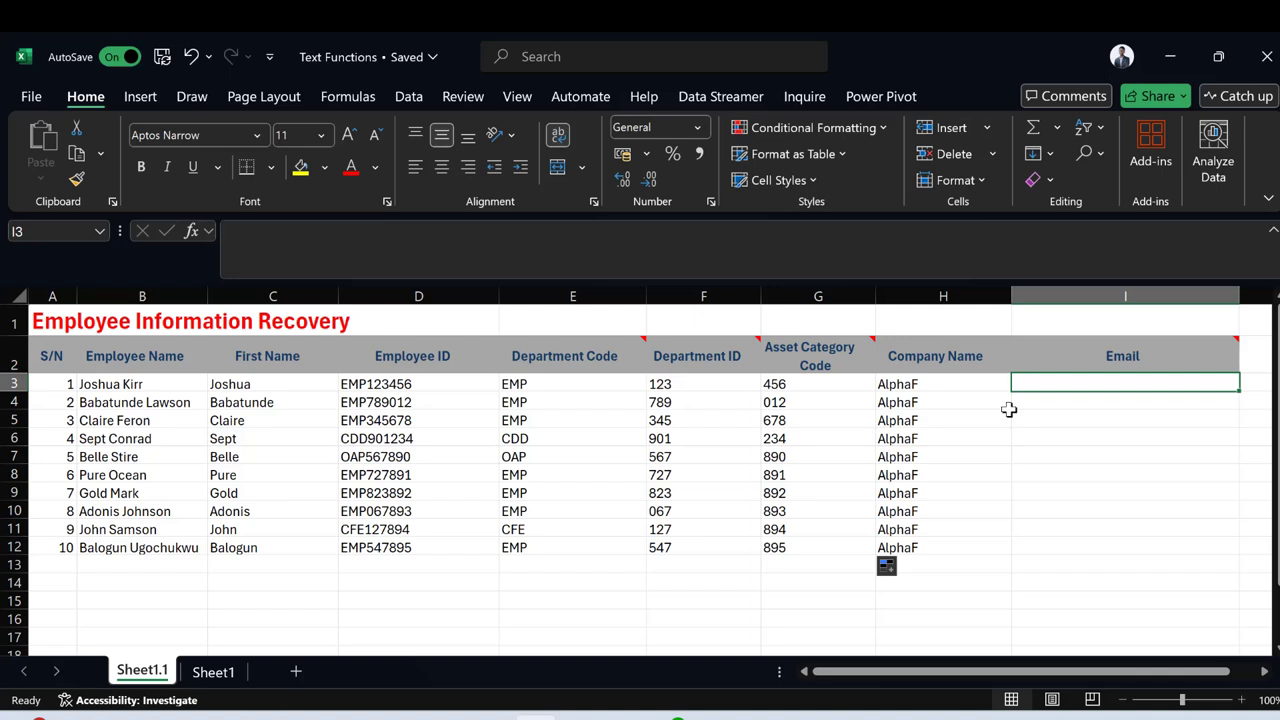
# Step: Enter =CONCAT(C3,"@",H3,".com") in I3 to build the first employee's email address
pyautogui.write('=conc')
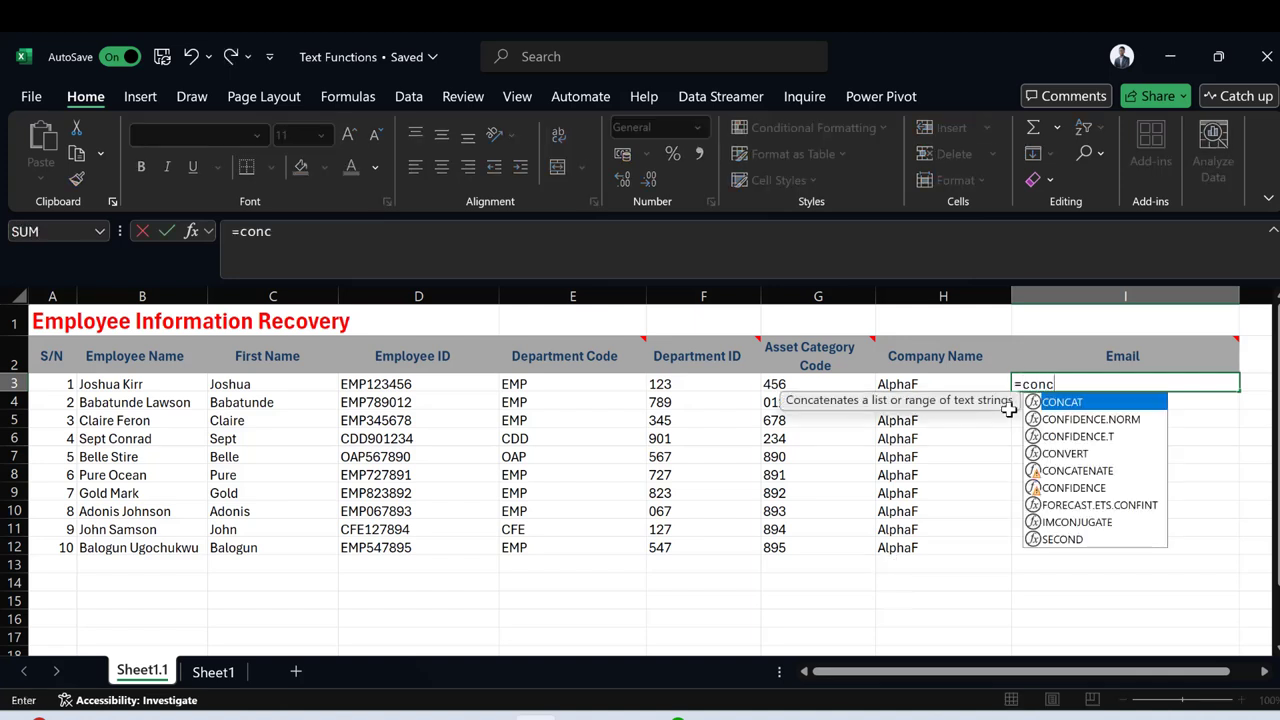
pyautogui.press('BackSpace')
pyautogui.press('Tab')
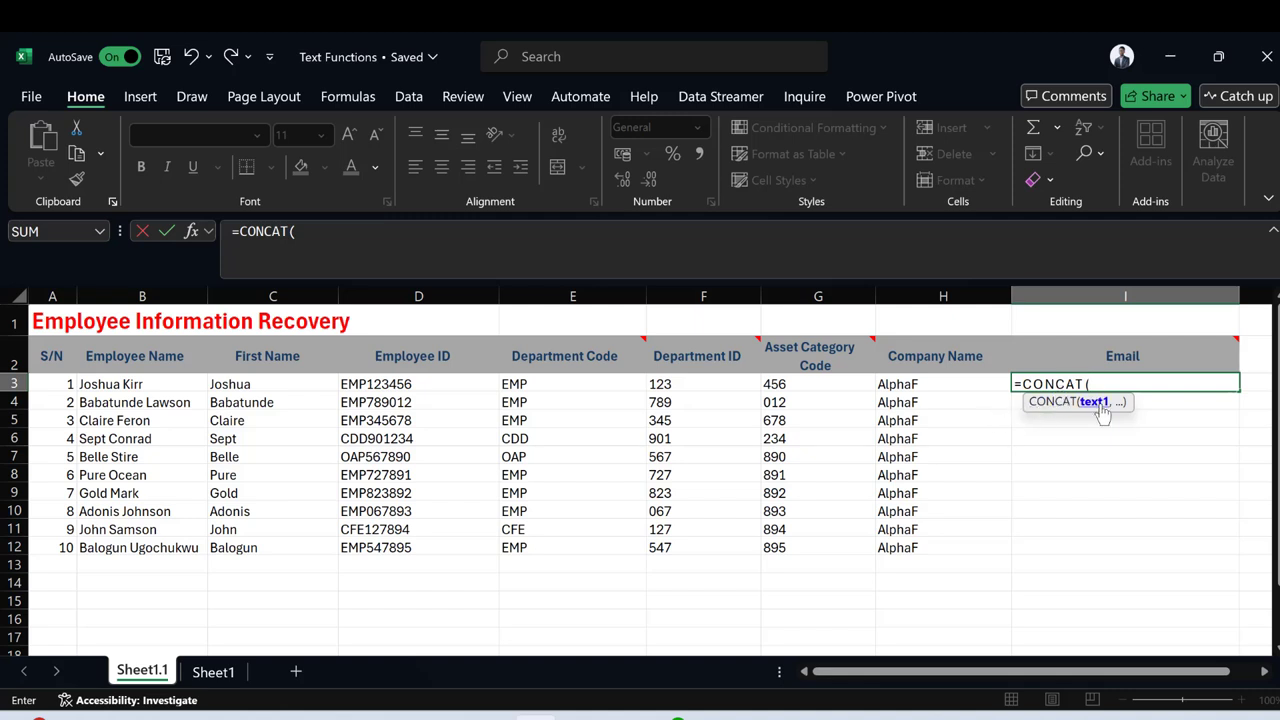
pyautogui.click(253, 383)
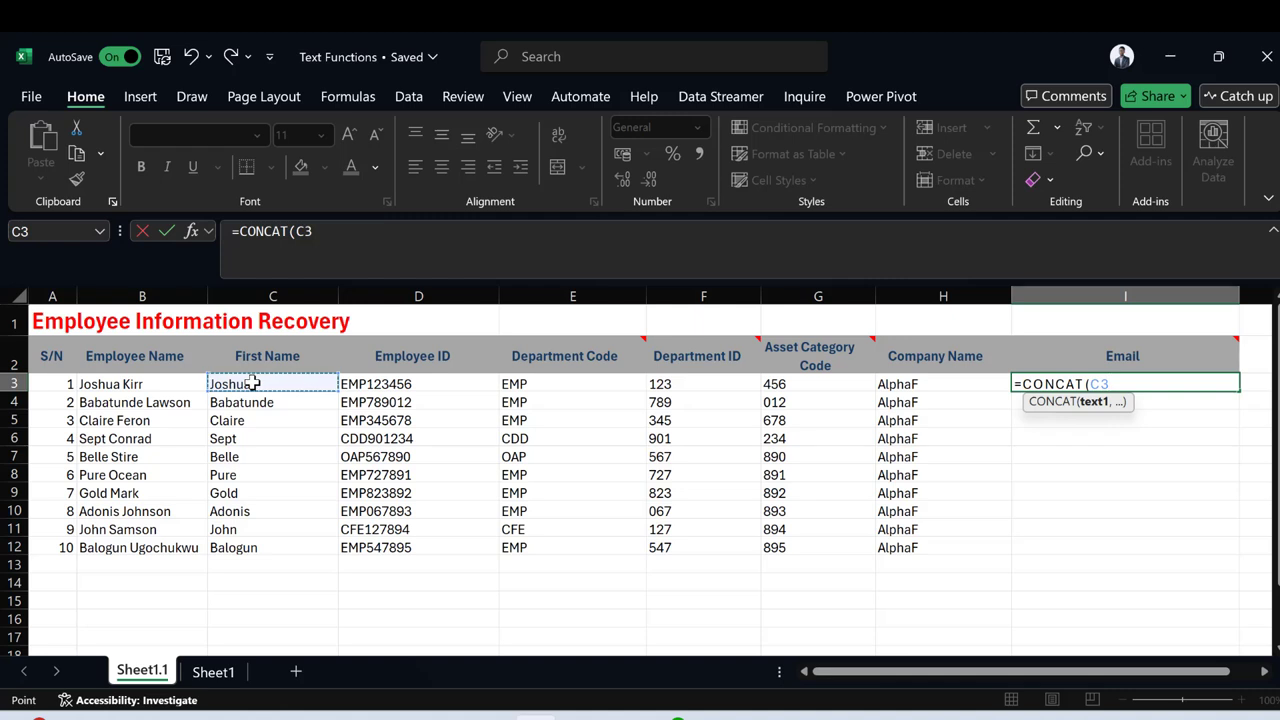
pyautogui.write(',')
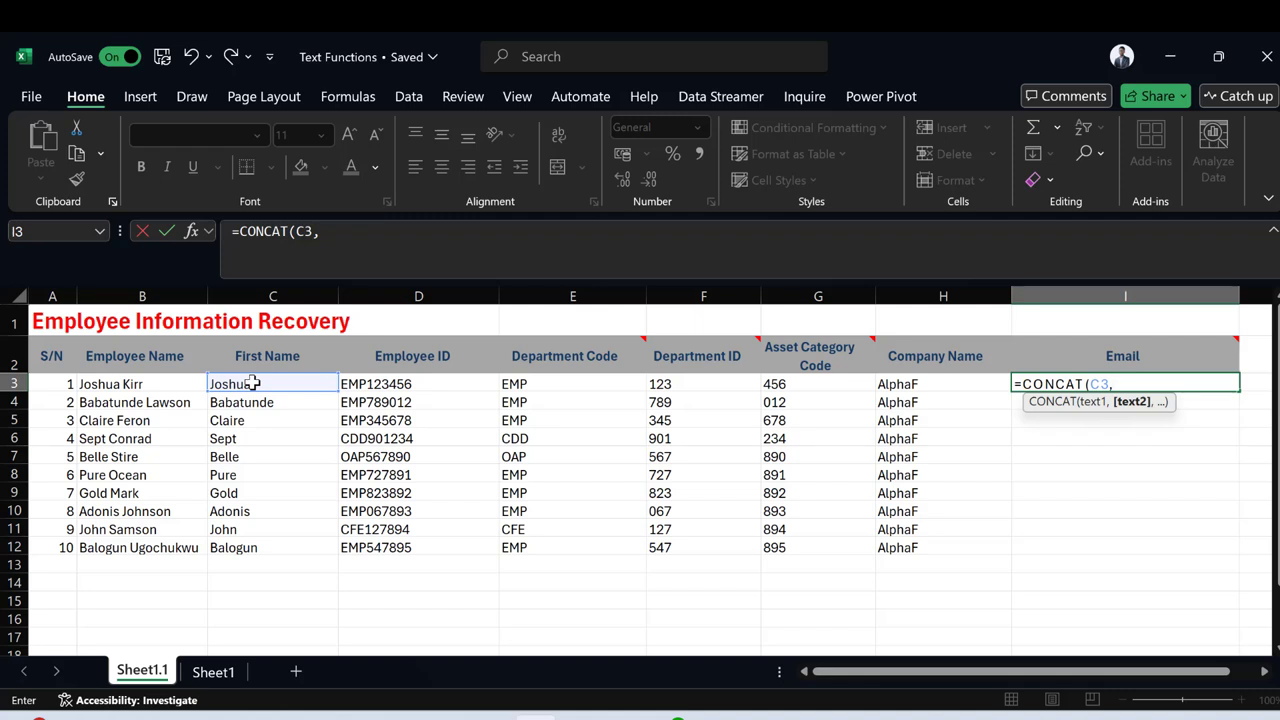
pyautogui.write('"@",')
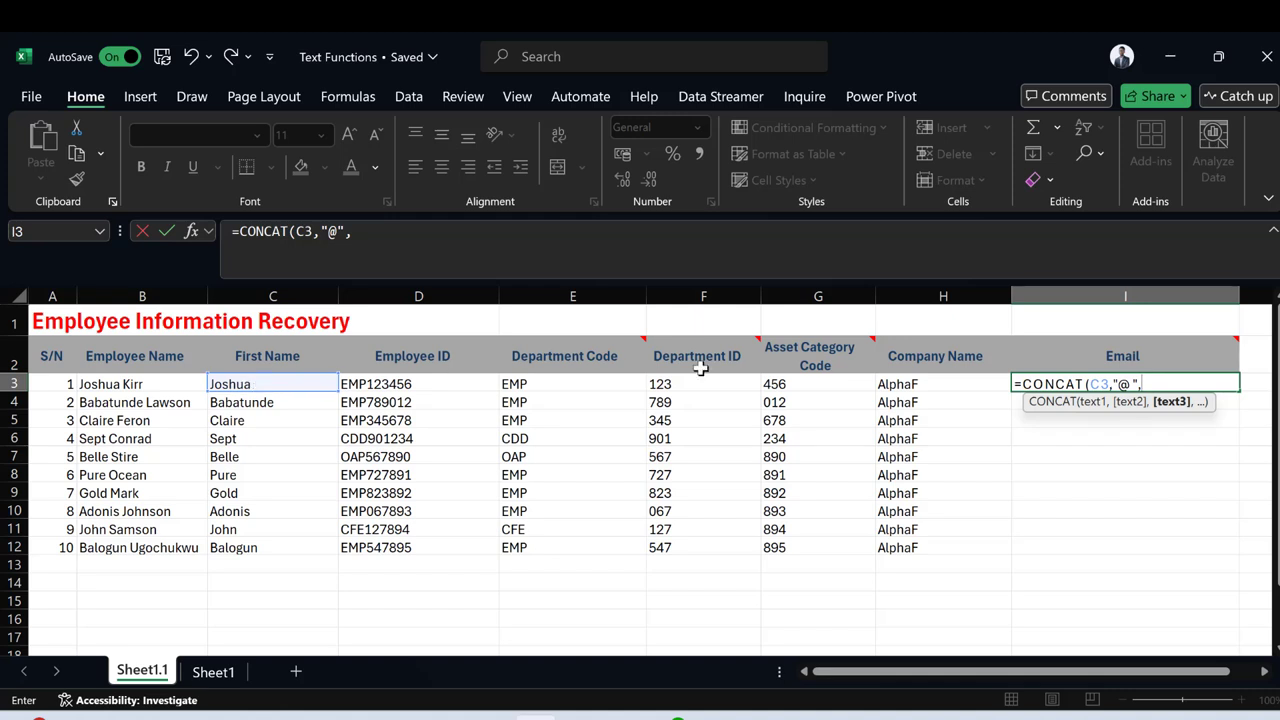
pyautogui.click(940, 384)
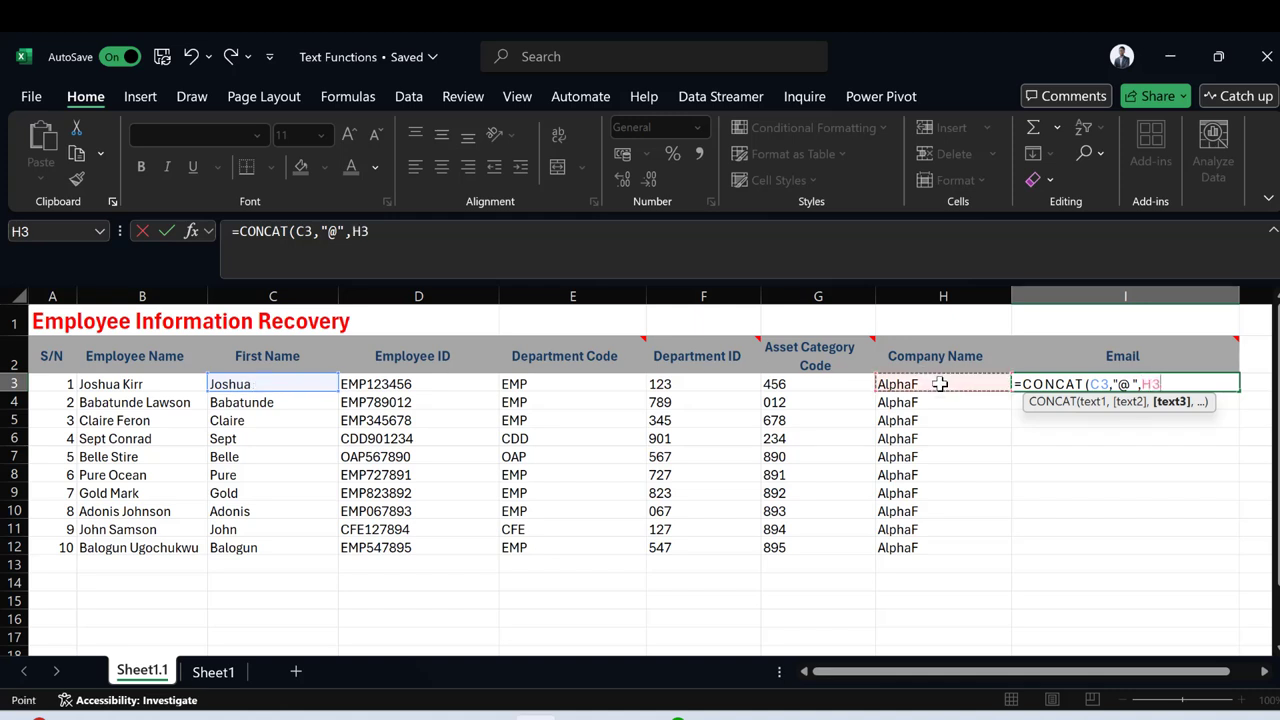
pyautogui.write(',')
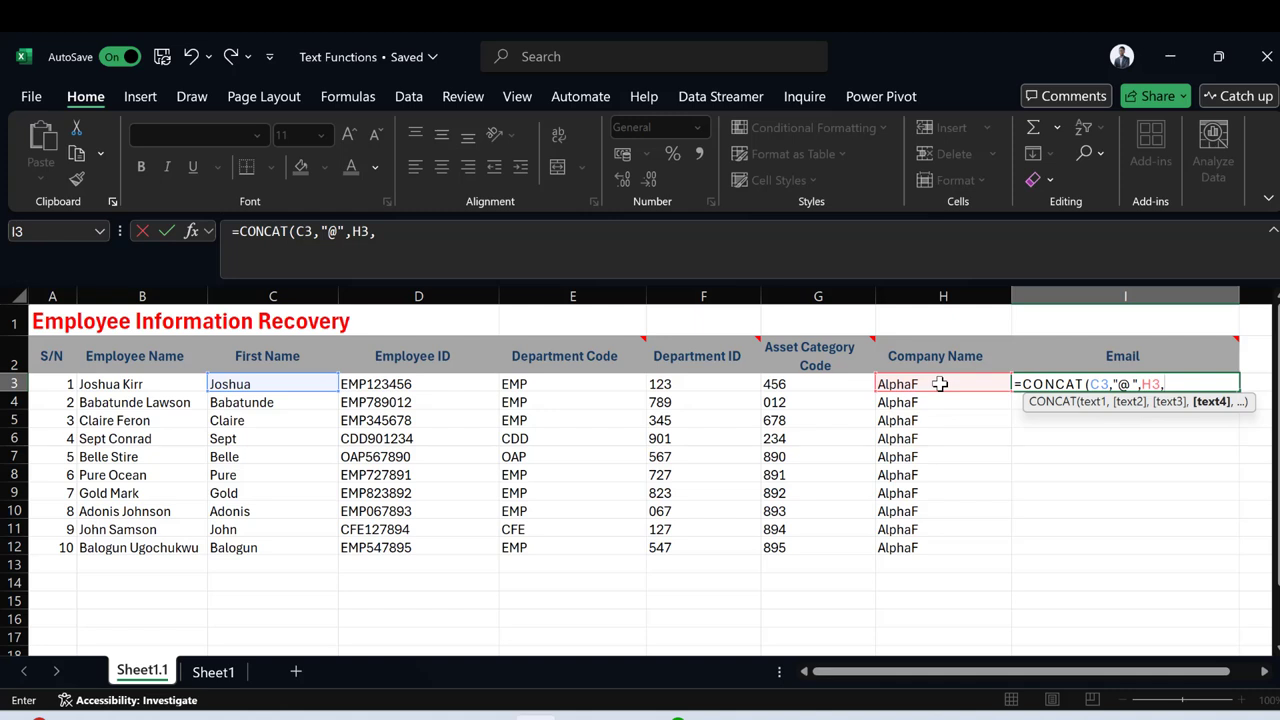
pyautogui.write('".com")')
pyautogui.press('Return')
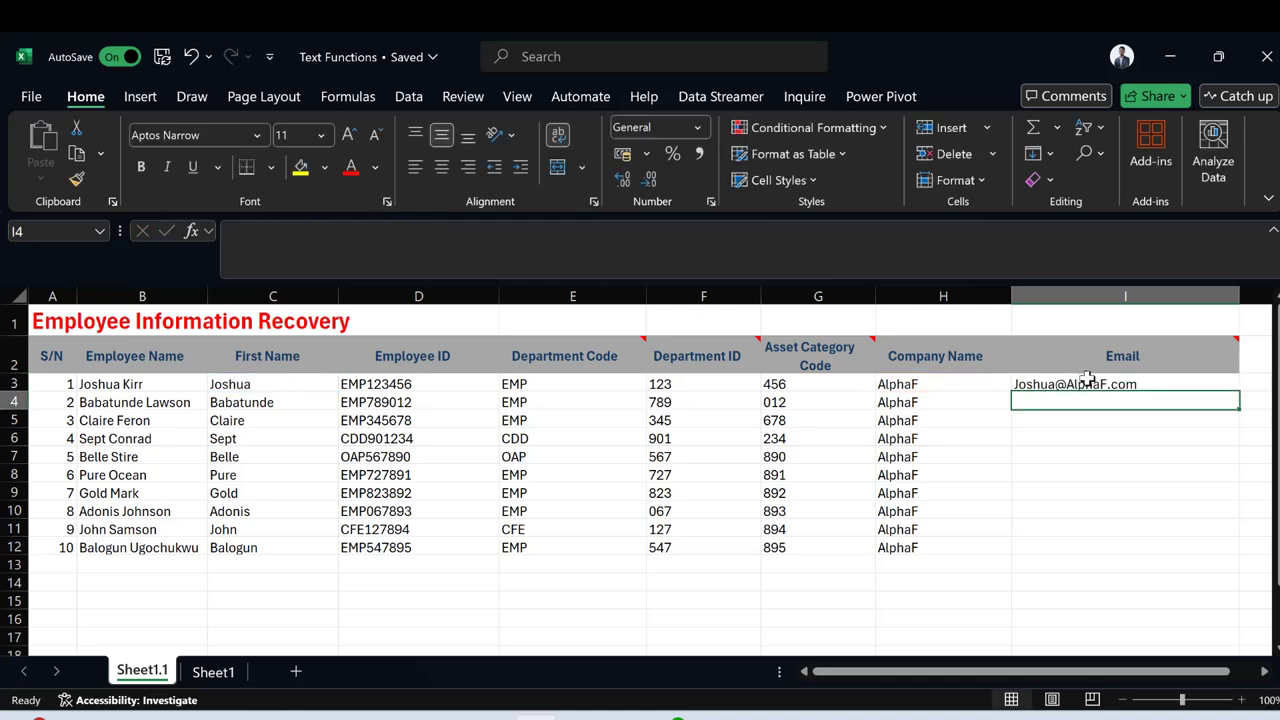
# Step: Copy the CONCAT email formula from I3 down through I12 for all ten employees
pyautogui.click(1148, 384)
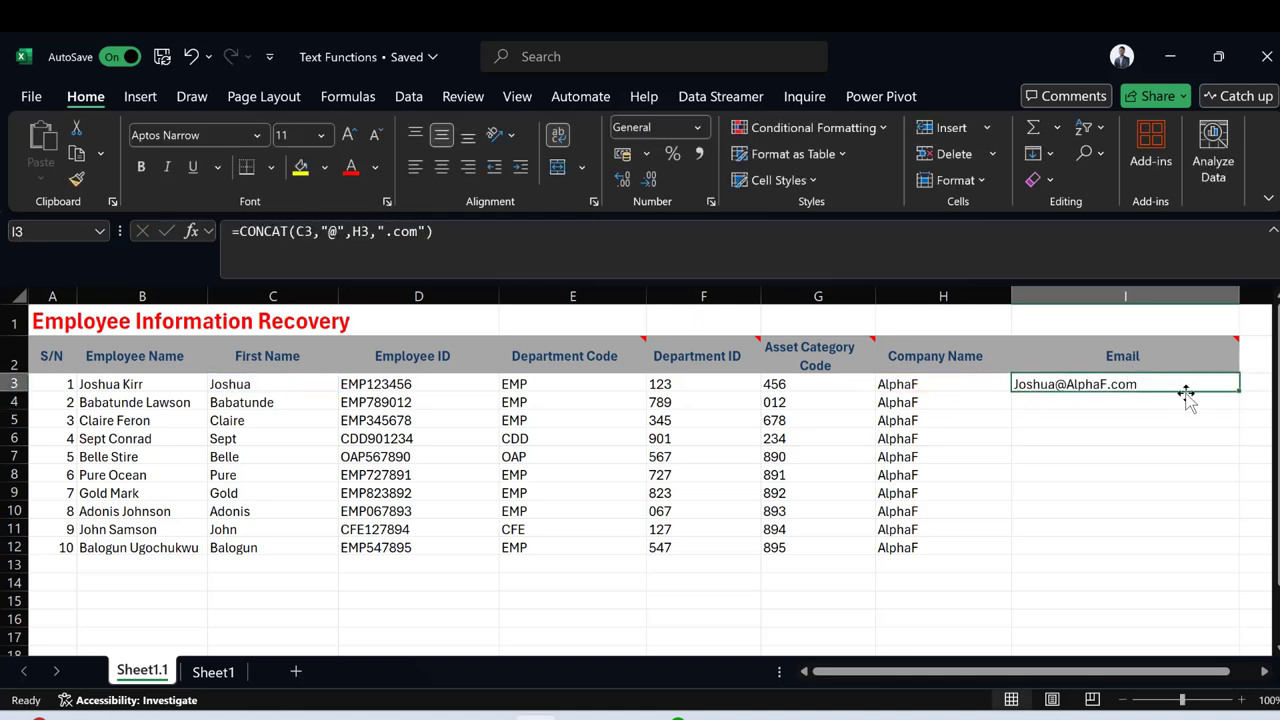
pyautogui.doubleClick(1238, 393)
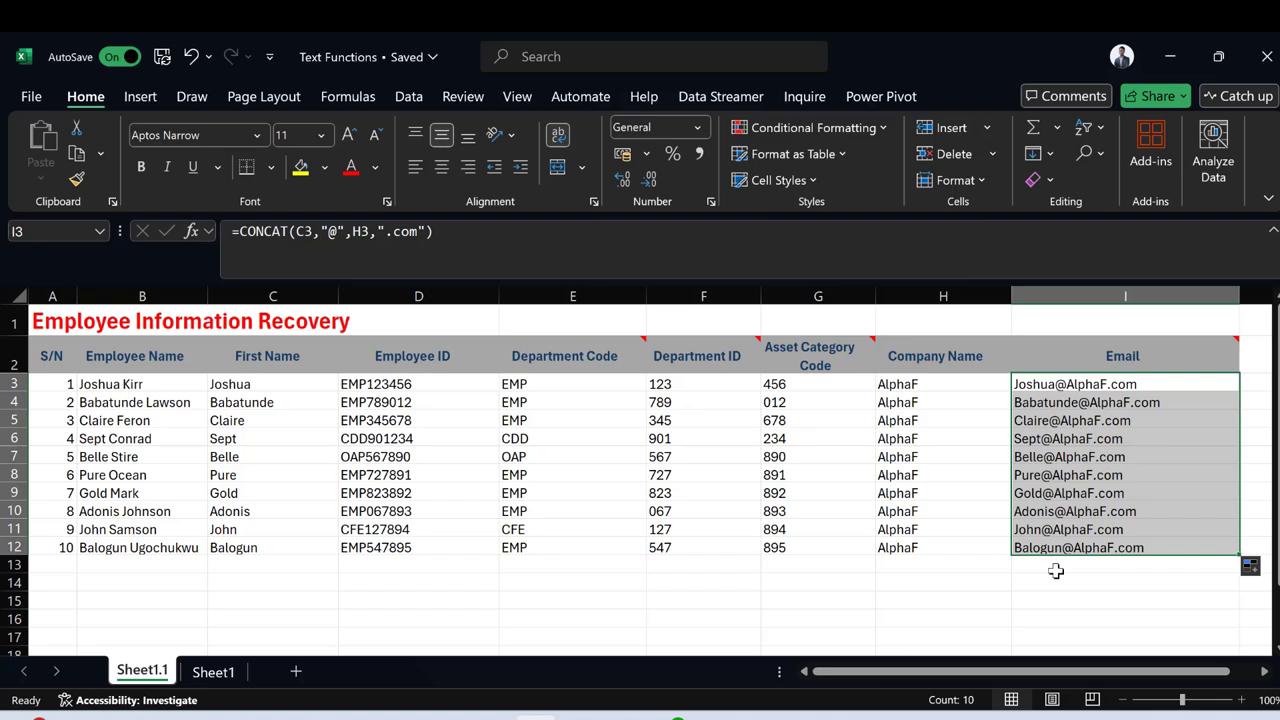
pyautogui.click(1050, 565)
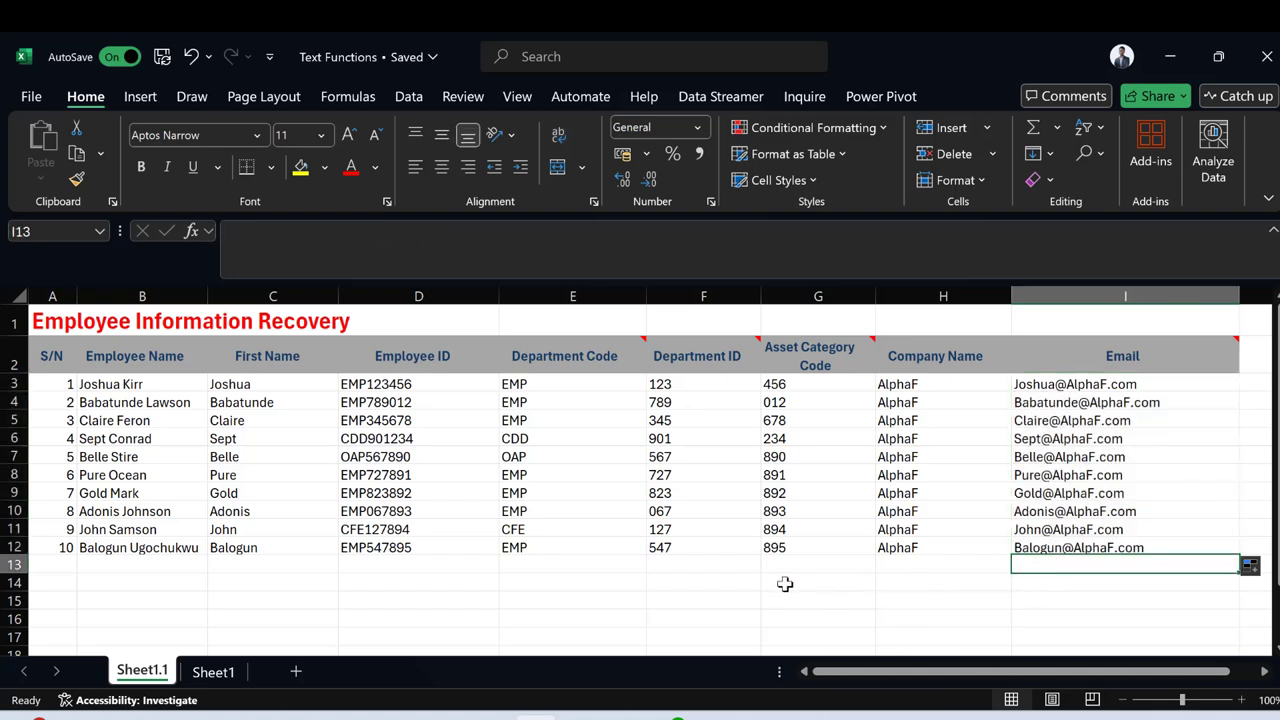